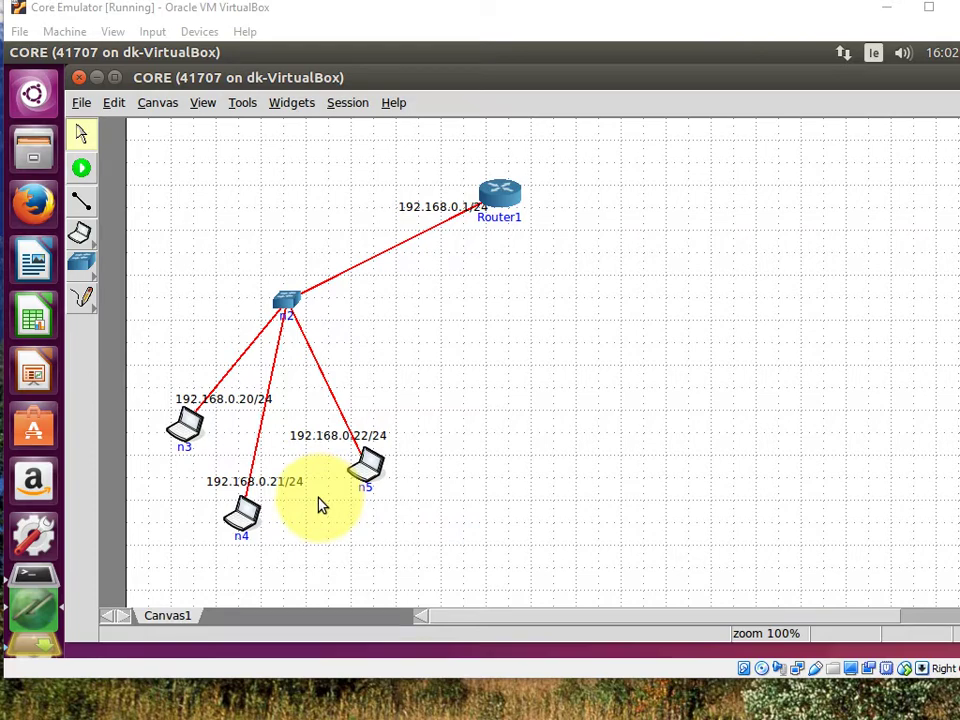
Start the session and set laptop n3 as source and n5 as destination in the Two-node Tool.
{"action": "left_click", "coordinate": [83, 168]}
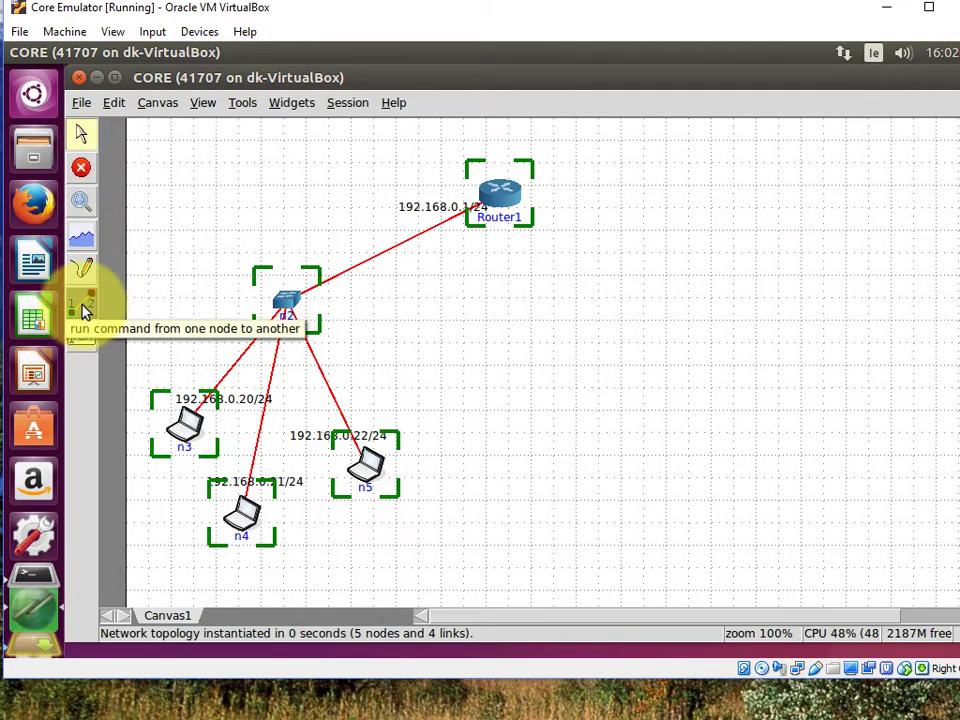
{"action": "left_click", "coordinate": [80, 312]}
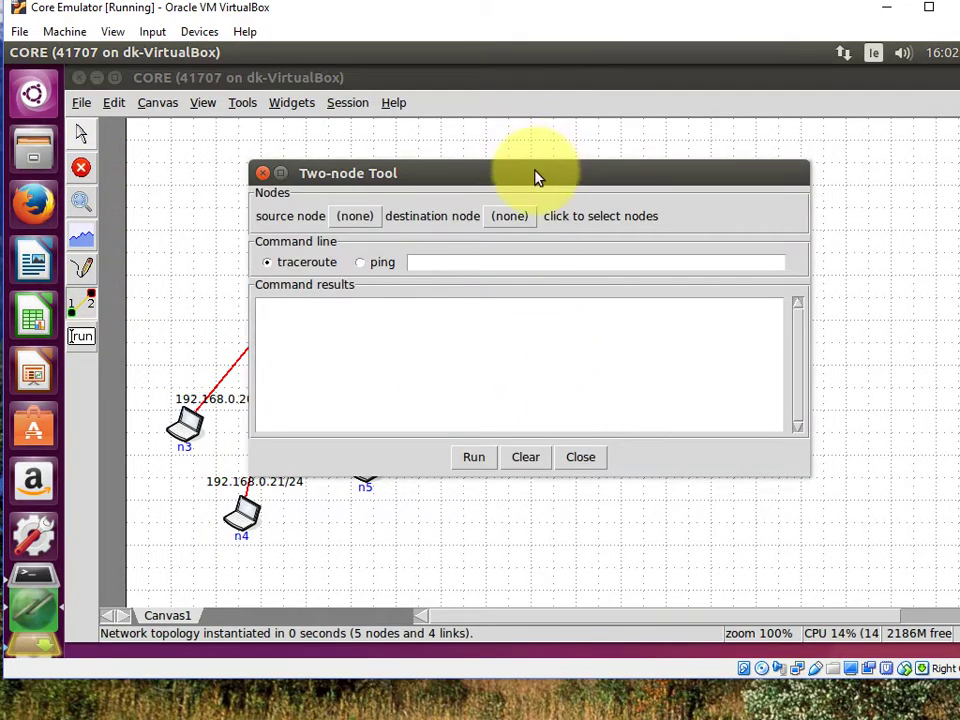
{"action": "left_click_drag", "start_coordinate": [536, 176], "coordinate": [774, 134]}
{"action": "left_click", "coordinate": [743, 178]}
{"action": "left_click", "coordinate": [602, 180]}
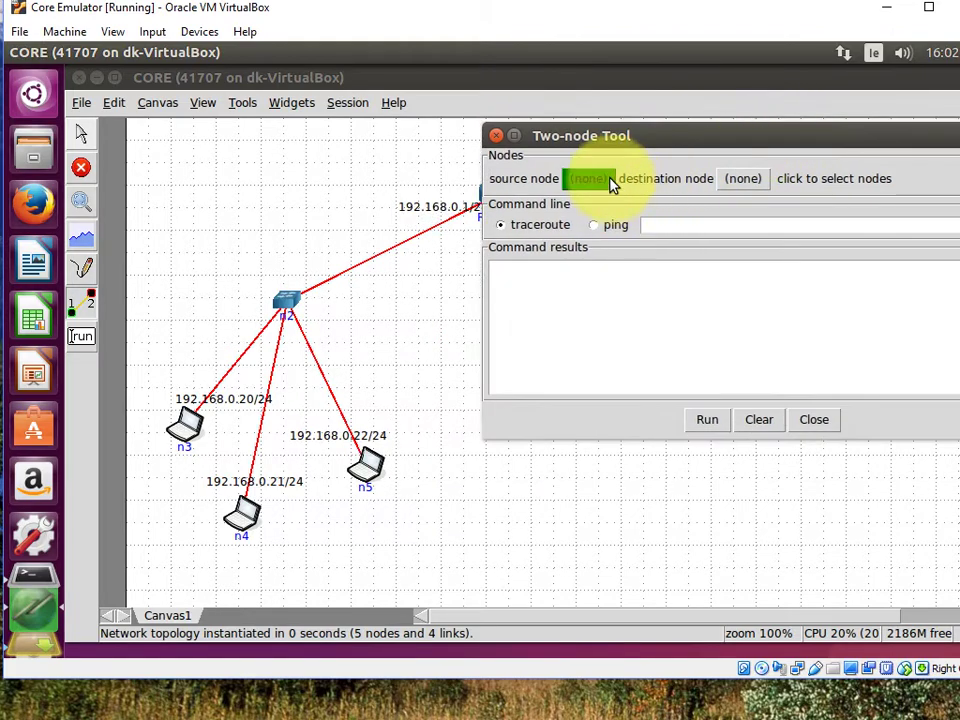
{"action": "left_click", "coordinate": [184, 430]}
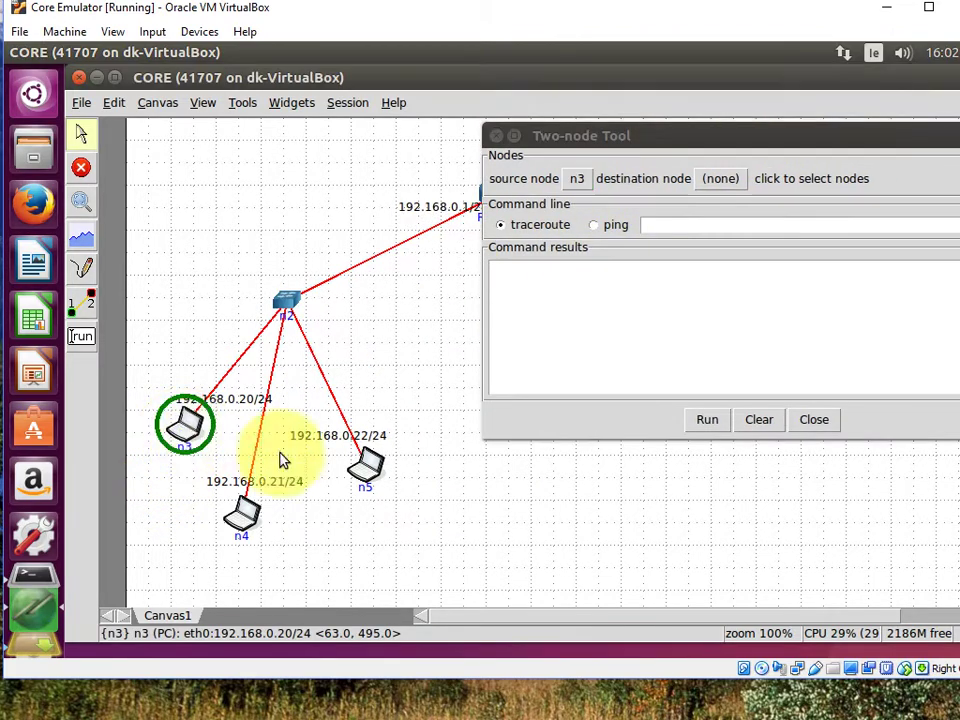
{"action": "left_click", "coordinate": [724, 182]}
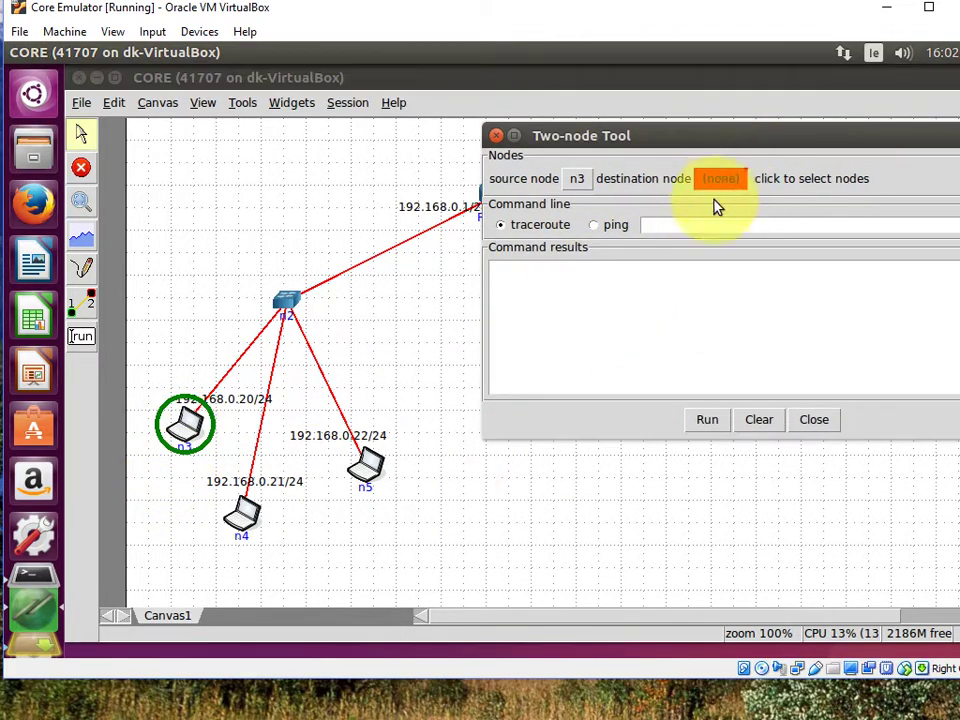
{"action": "left_click", "coordinate": [365, 470]}
Run a traceroute, then a ping, from n3 to n5 at 192.168.0.22, and close the tool.
{"action": "left_click", "coordinate": [704, 421]}
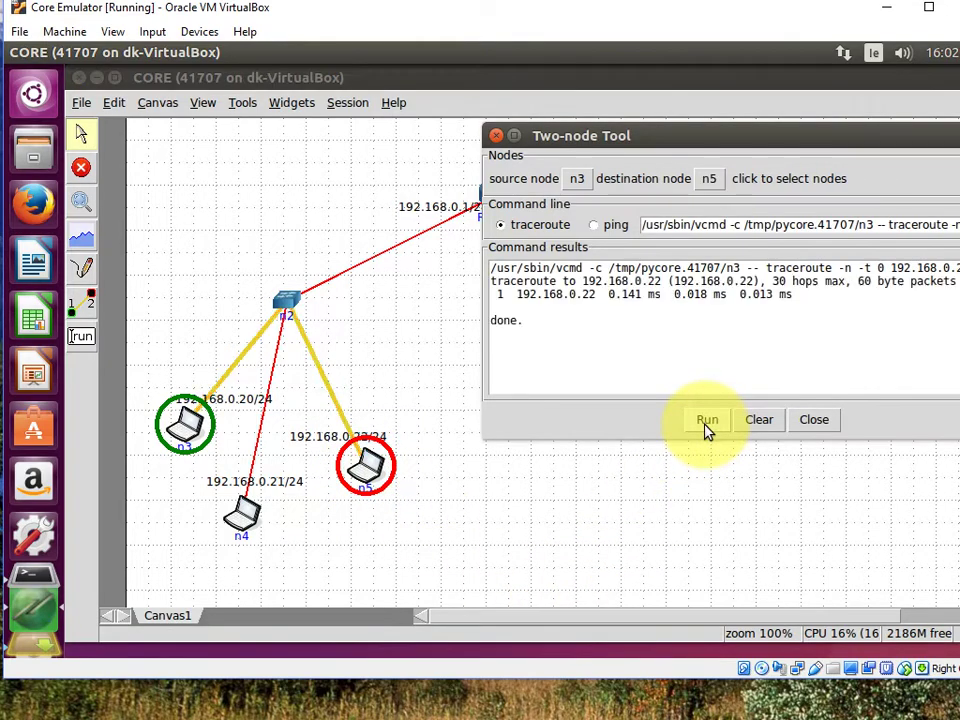
{"action": "left_click", "coordinate": [594, 226]}
{"action": "left_click", "coordinate": [706, 420]}
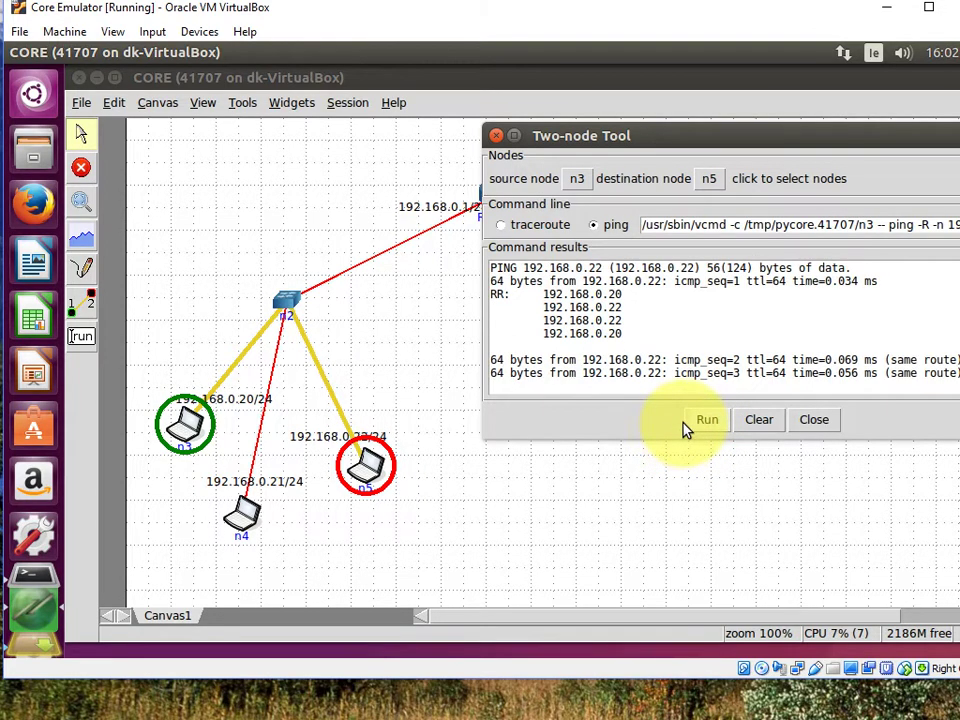
{"action": "left_click", "coordinate": [815, 420]}
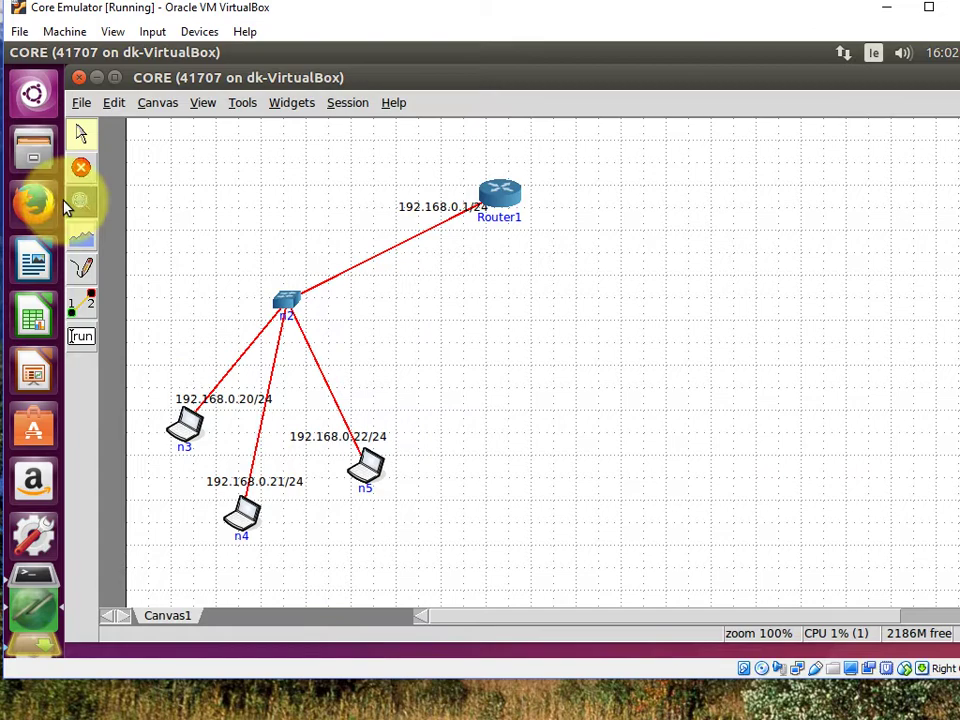
Stop the session, add PCs n6, n7 and n8 at the canvas right, and select Wireless LAN.
{"action": "left_click", "coordinate": [82, 170]}
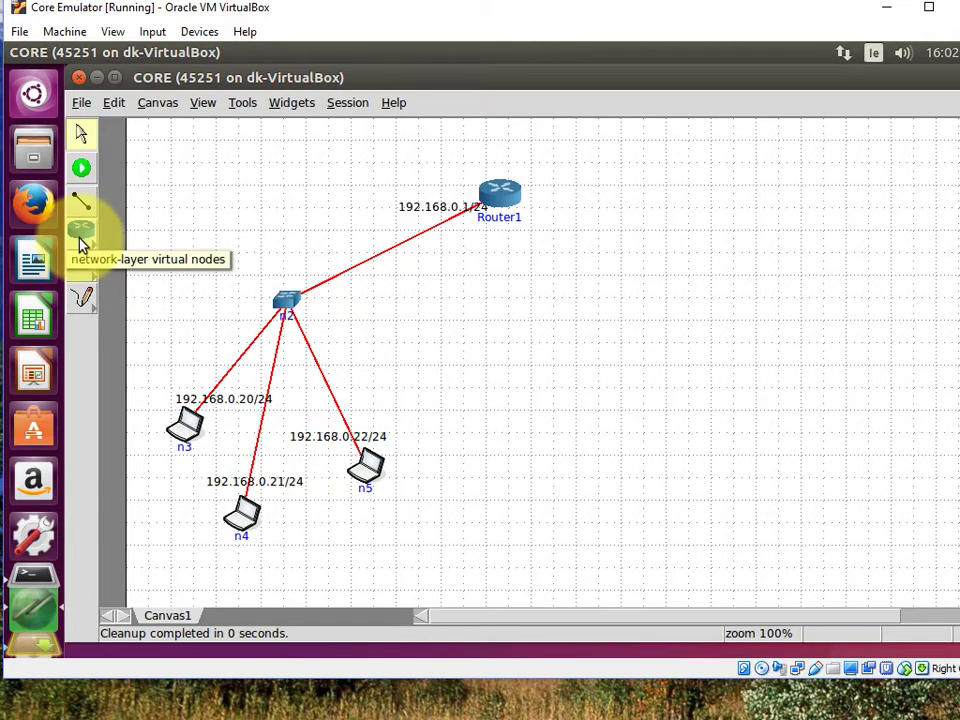
{"action": "left_click", "coordinate": [81, 241]}
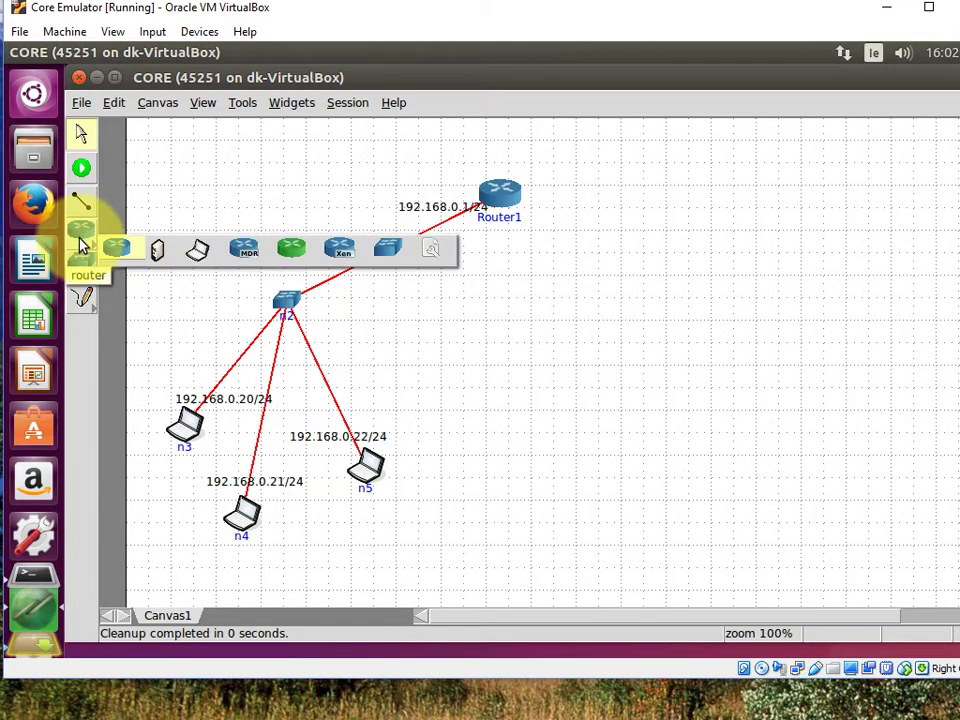
{"action": "left_click", "coordinate": [200, 260]}
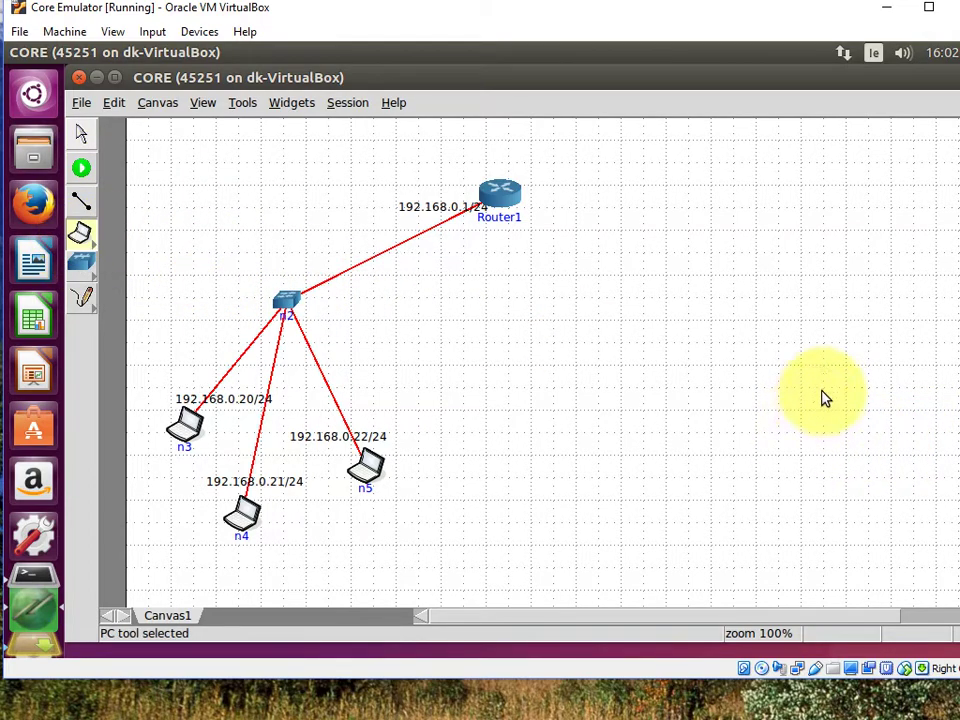
{"action": "left_click", "coordinate": [821, 336]}
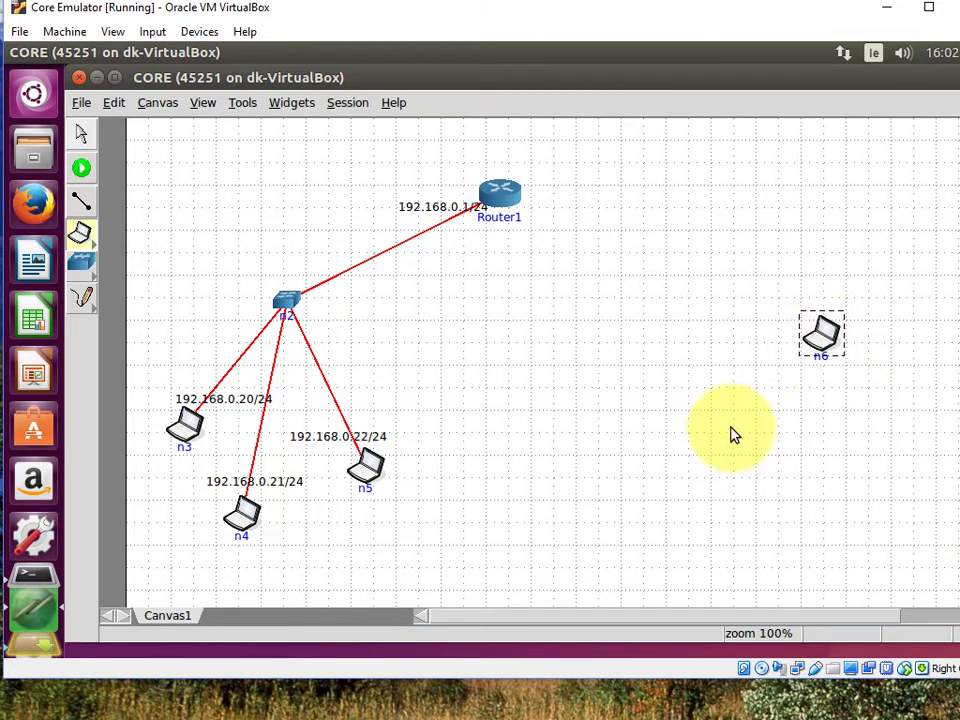
{"action": "left_click", "coordinate": [731, 430]}
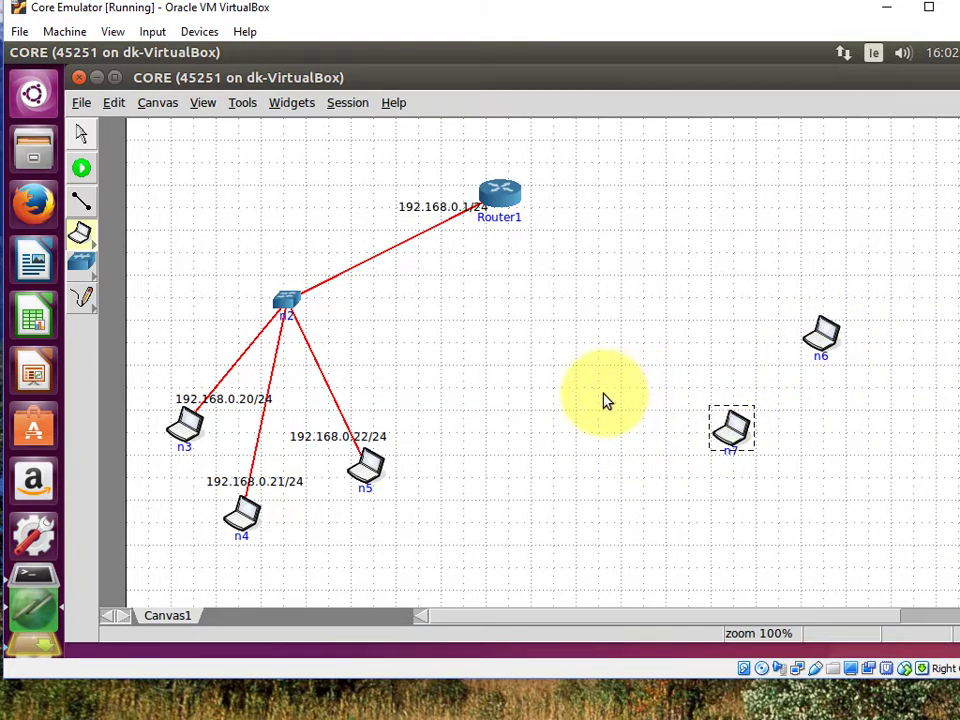
{"action": "left_click", "coordinate": [604, 397]}
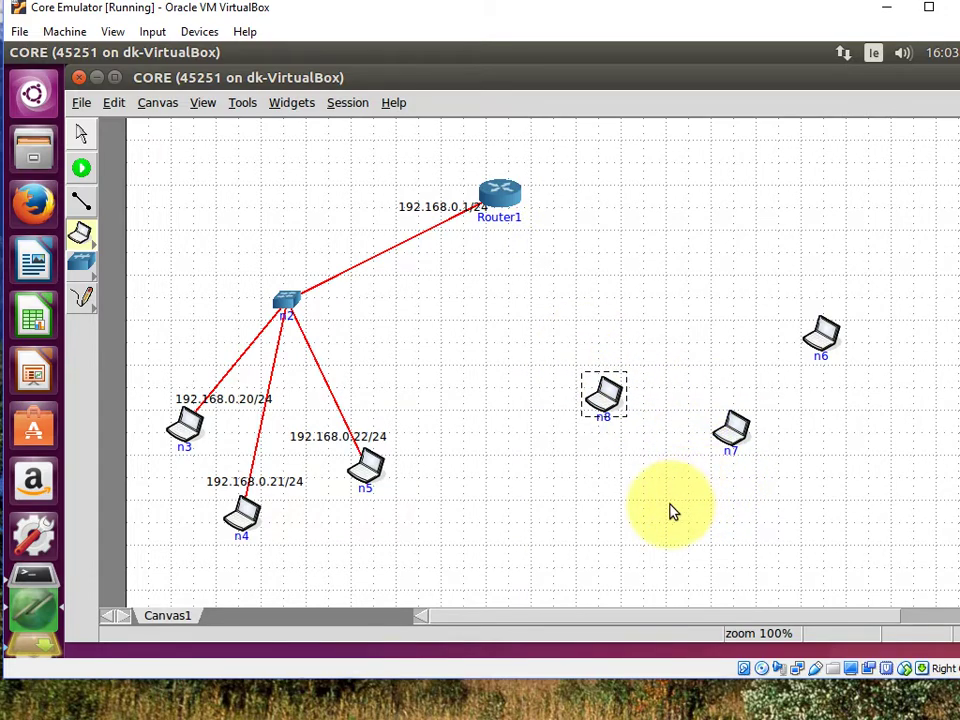
{"action": "left_click", "coordinate": [88, 272]}
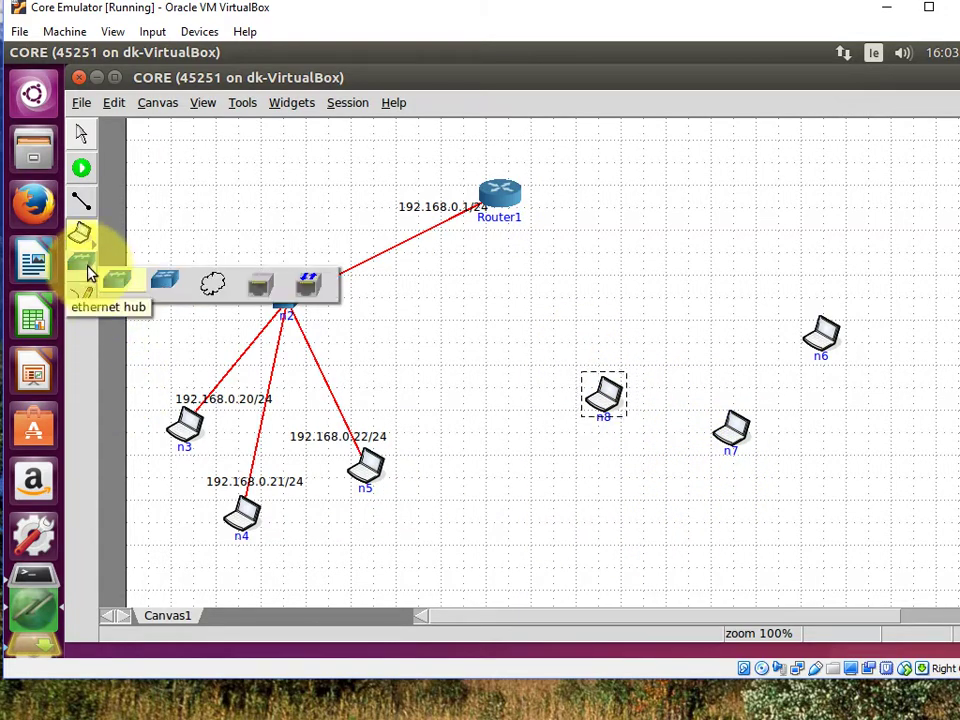
{"action": "left_click", "coordinate": [213, 288]}
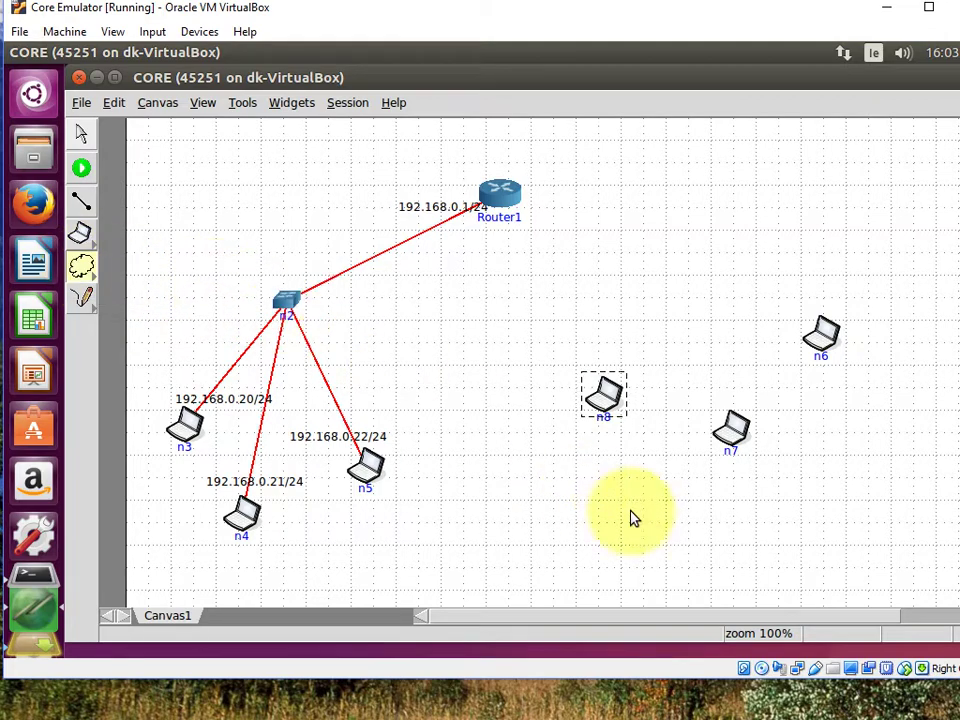
Place wireless LAN wlan9 below the new PCs and bring up its configuration.
{"action": "left_click", "coordinate": [798, 482]}
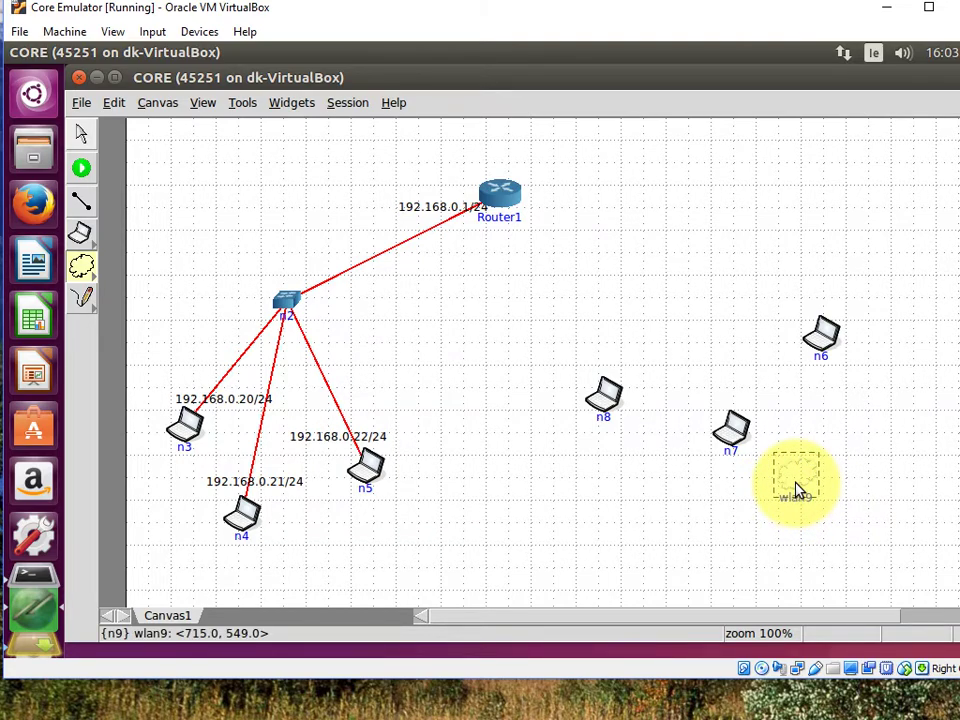
{"action": "right_click", "coordinate": [798, 489]}
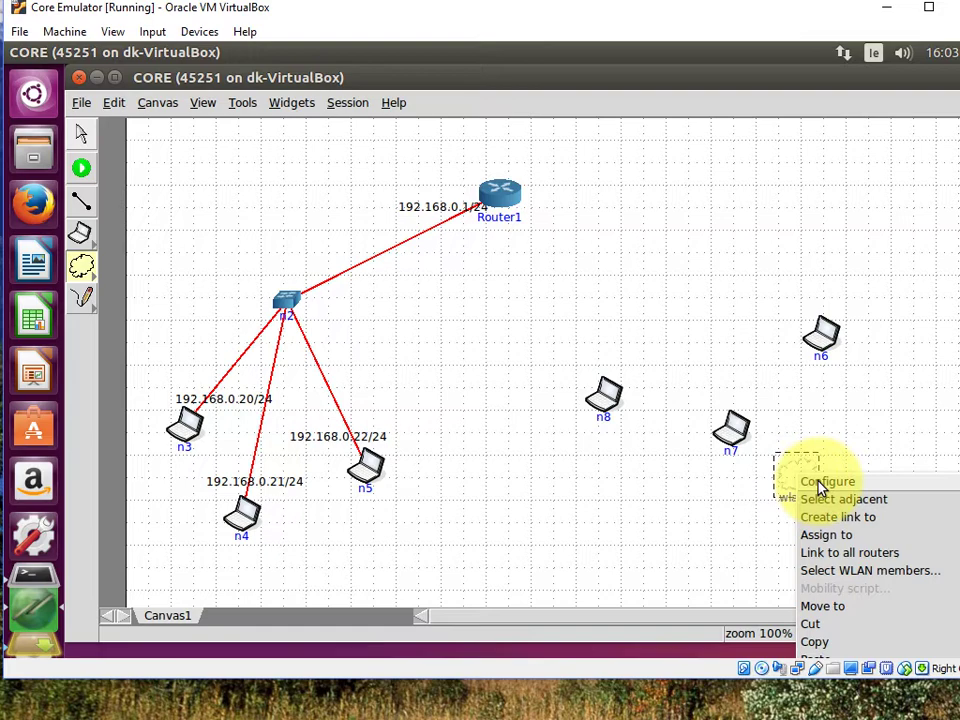
{"action": "left_click", "coordinate": [826, 482]}
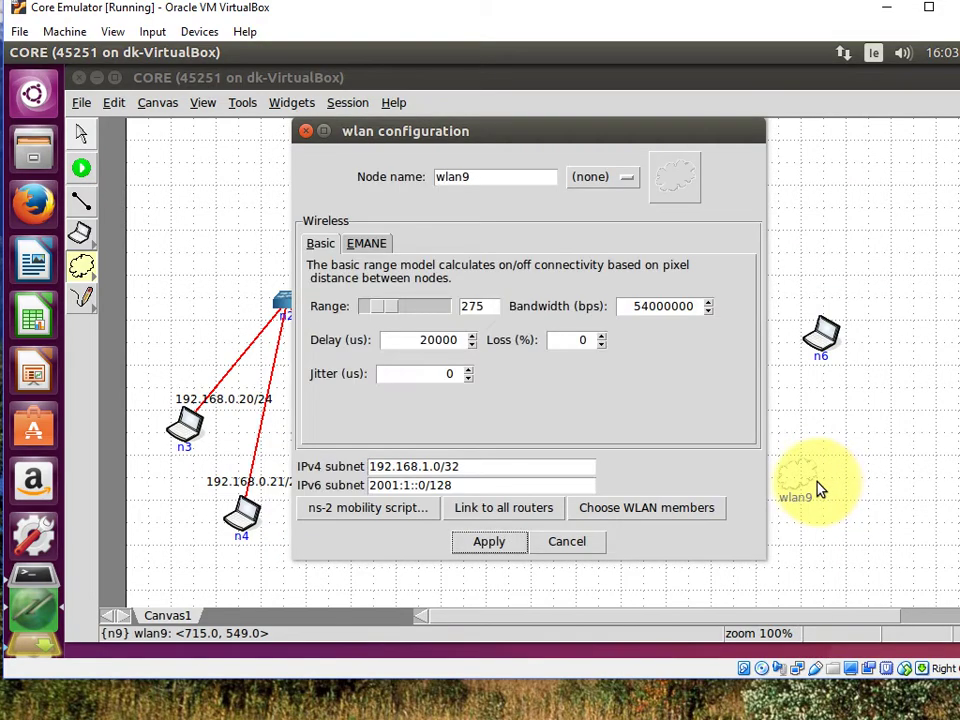
{"action": "left_click_drag", "start_coordinate": [507, 135], "coordinate": [340, 108]}
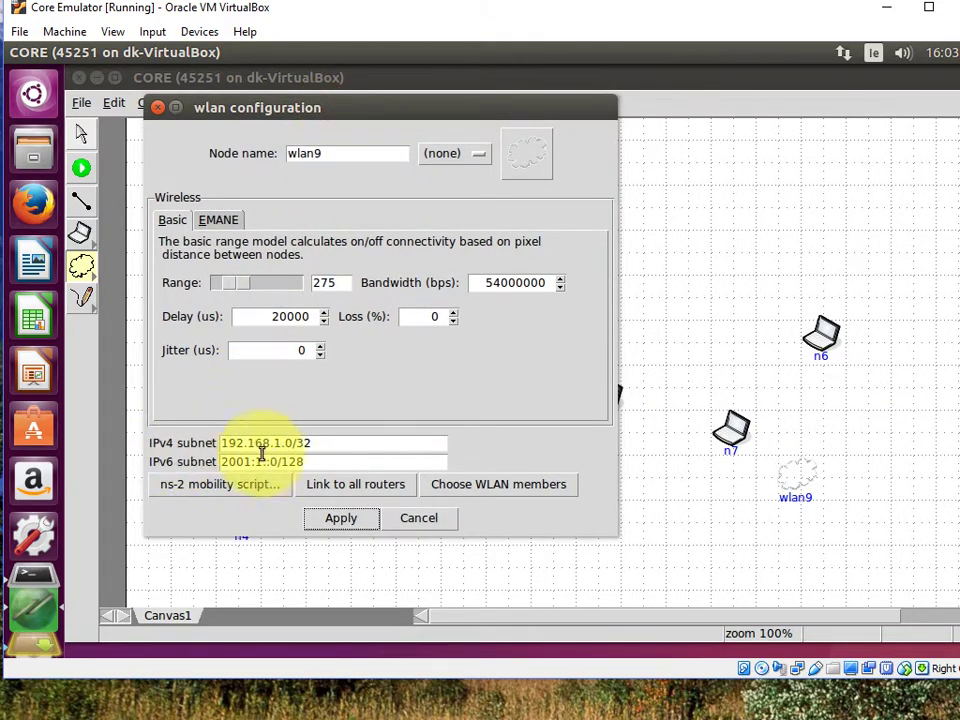
Set wlan9's IPv4 subnet to 192.168.1.0/24 and lower its range to 264.70.
{"action": "left_click", "coordinate": [329, 445]}
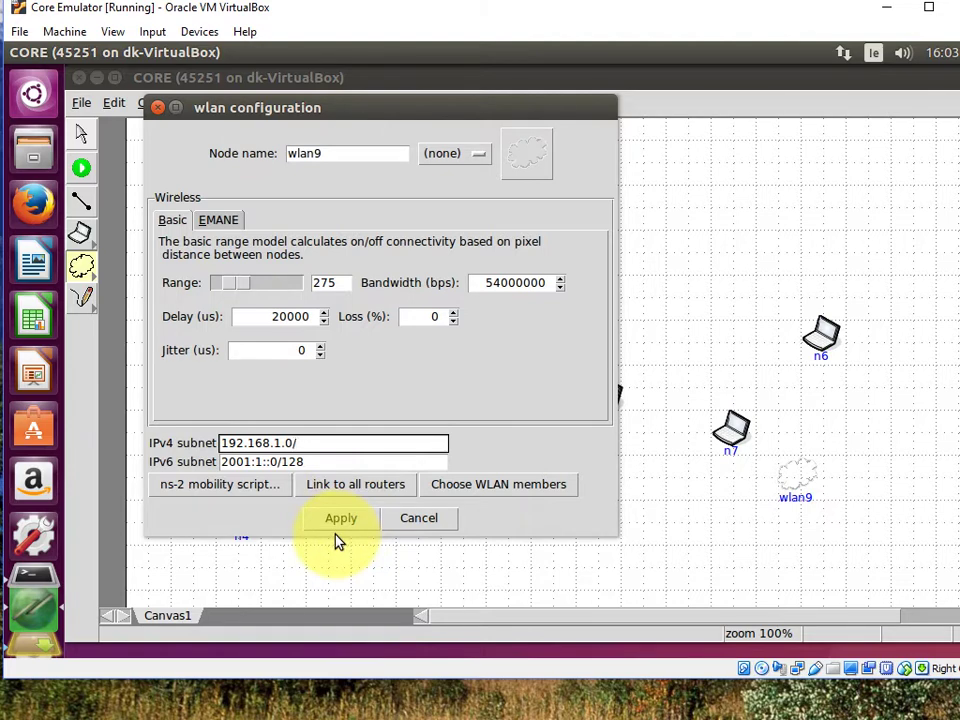
{"action": "type", "text": "24"}
{"action": "double_click", "coordinate": [316, 110]}
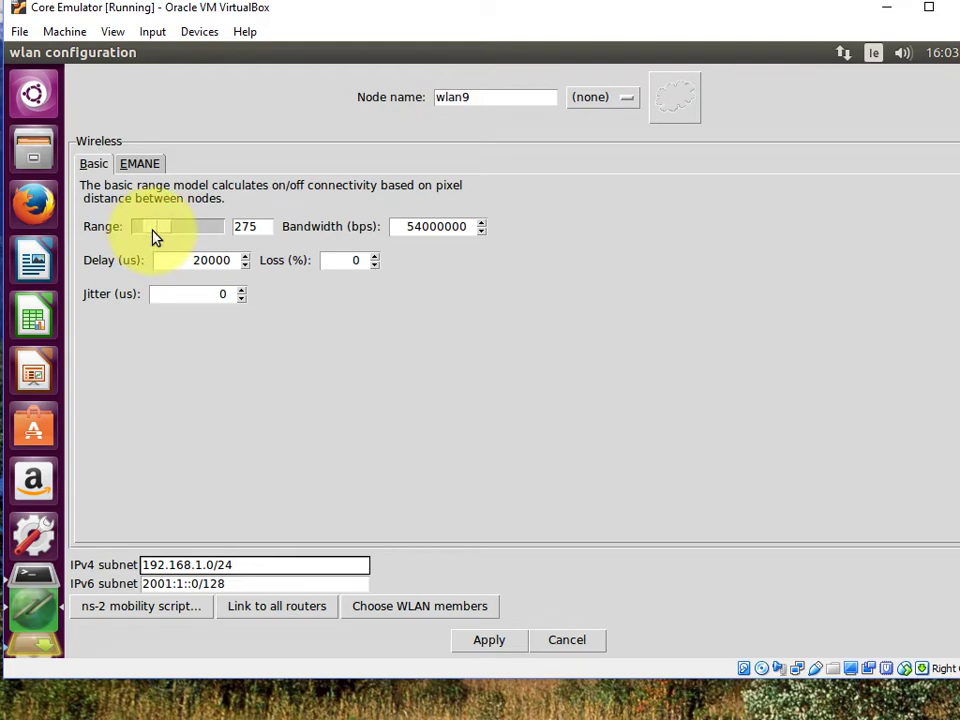
{"action": "left_click", "coordinate": [928, 14]}
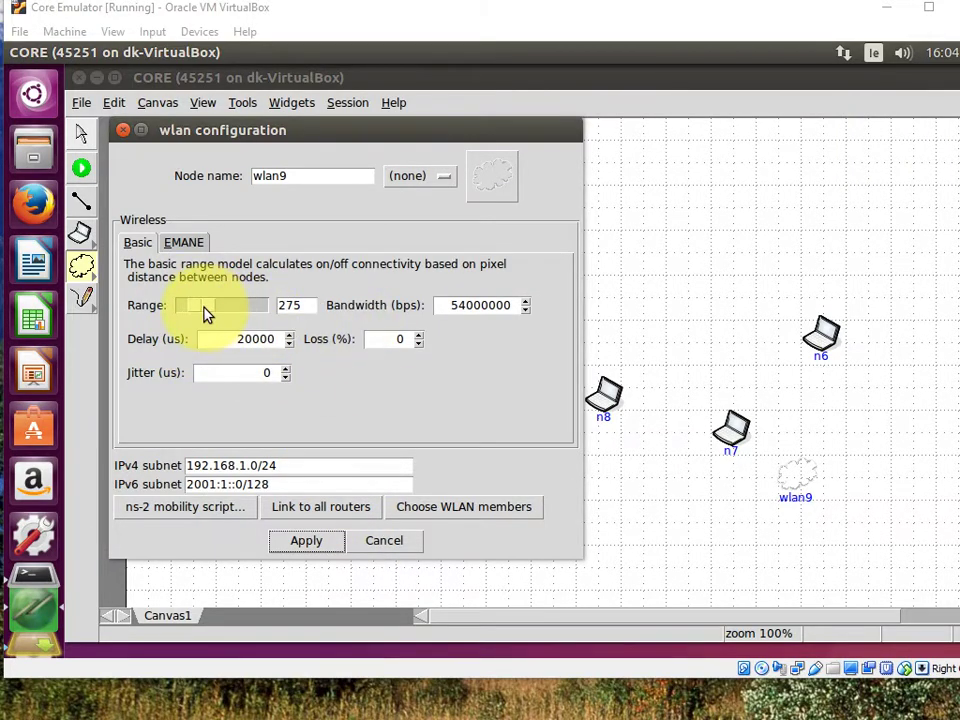
{"action": "mouse_move", "coordinate": [208, 315]}
{"action": "left_mouse_down"}
{"action": "mouse_move", "coordinate": [218, 312]}
{"action": "mouse_move", "coordinate": [202, 311]}
{"action": "left_mouse_up"}
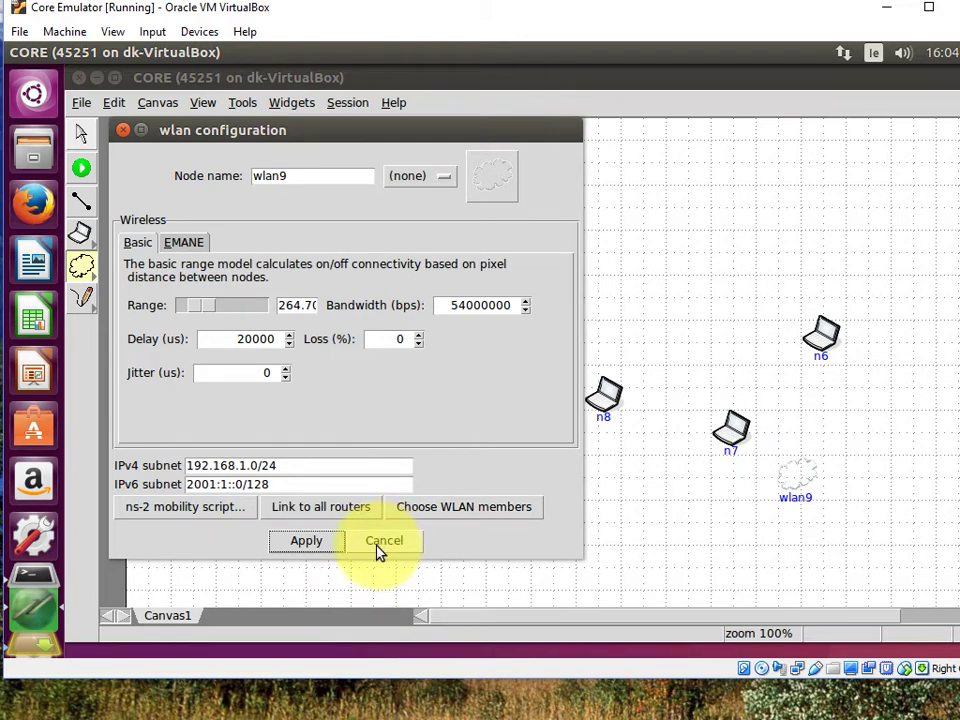
Apply the wlan9 settings and bring up its member-selection dialog.
{"action": "left_click", "coordinate": [304, 540]}
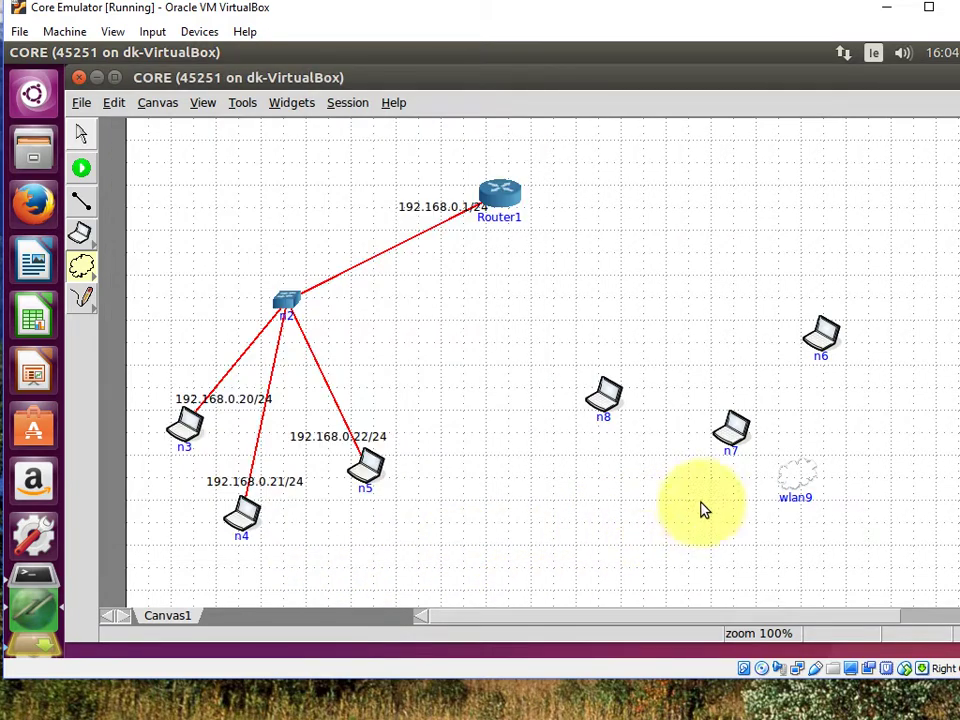
{"action": "left_click", "coordinate": [797, 487]}
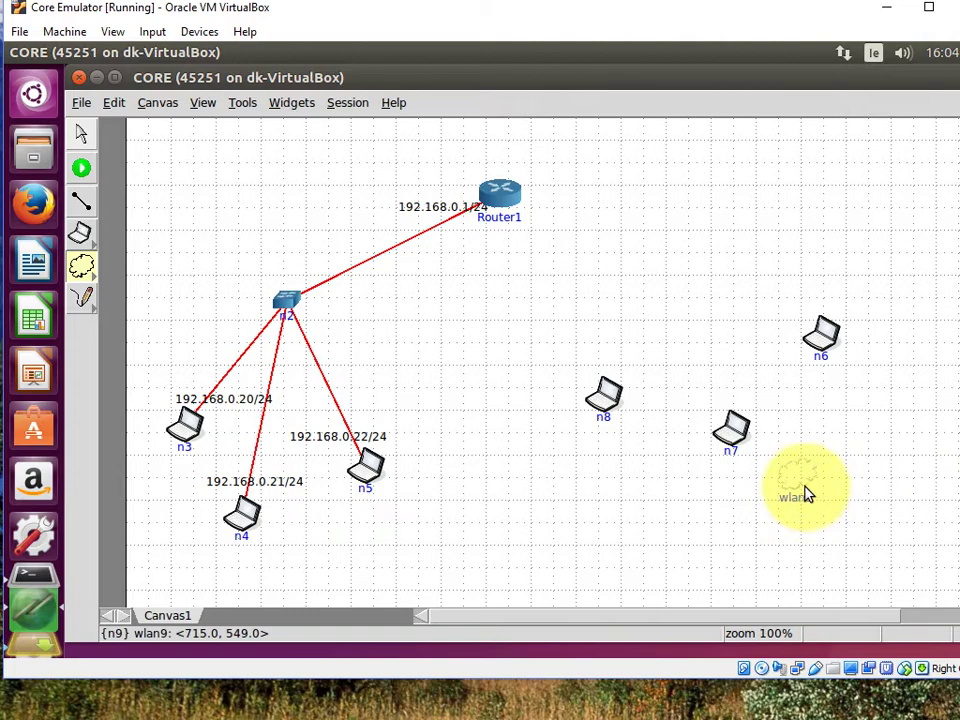
{"action": "right_click", "coordinate": [803, 490]}
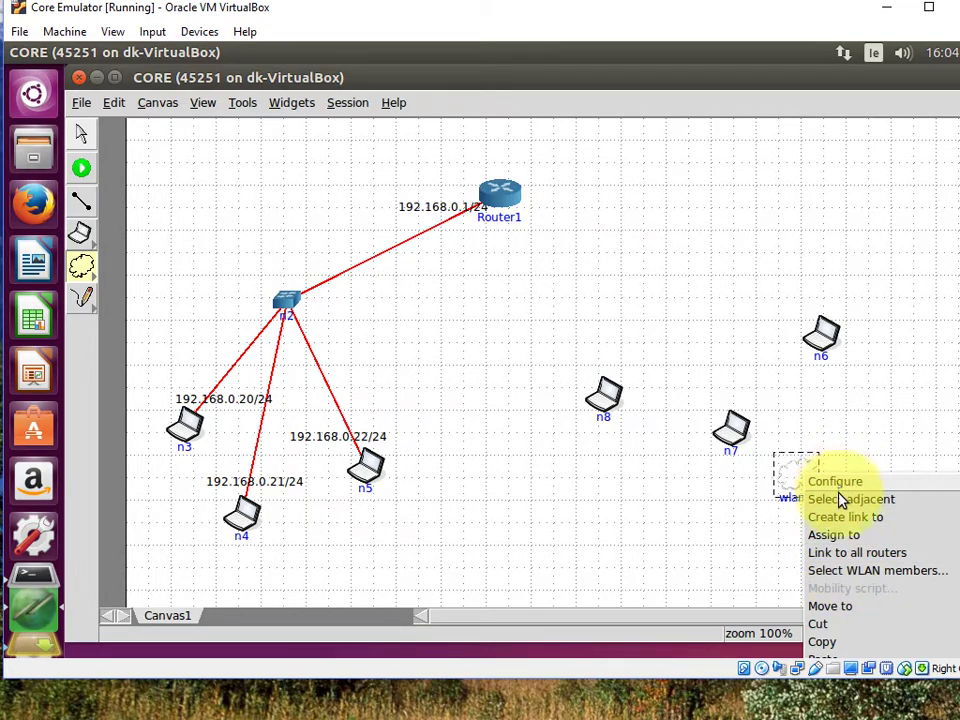
{"action": "left_click", "coordinate": [825, 570]}
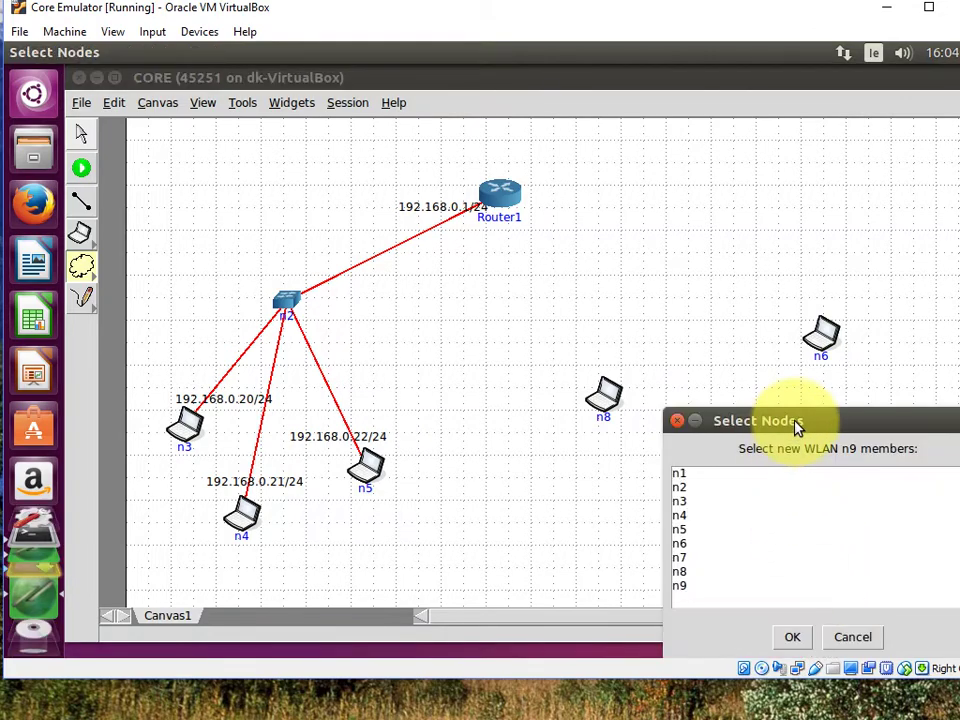
{"action": "left_click_drag", "start_coordinate": [795, 426], "coordinate": [835, 107]}
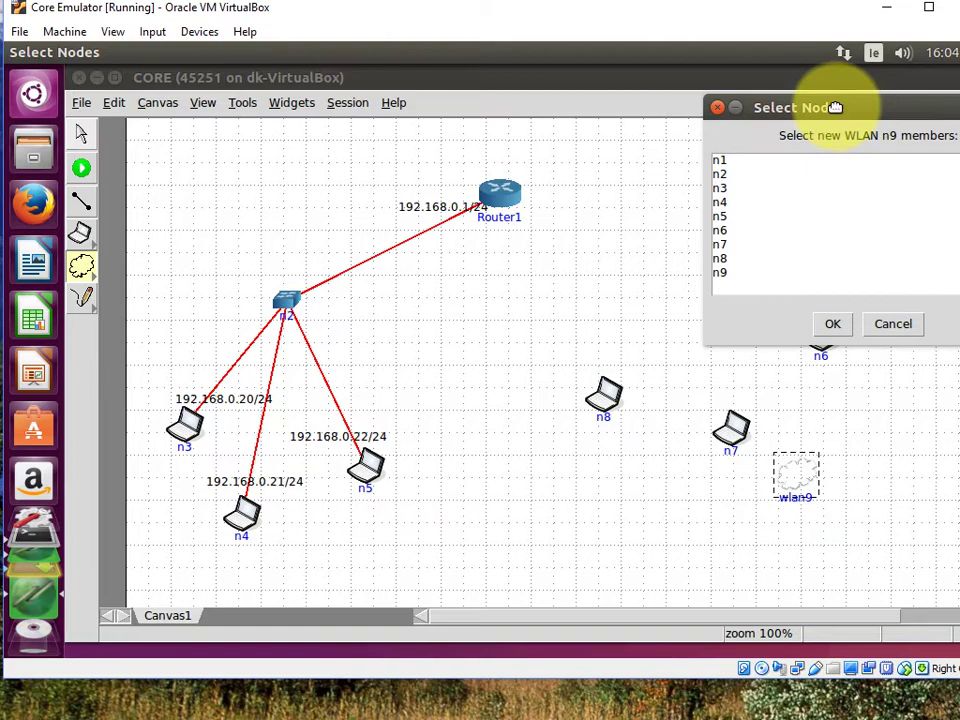
Select n1, n6, n7 and n8 as wlan9 members and confirm with OK.
{"action": "left_click_drag", "start_coordinate": [722, 160], "coordinate": [724, 202]}
{"action": "left_click", "coordinate": [724, 164]}
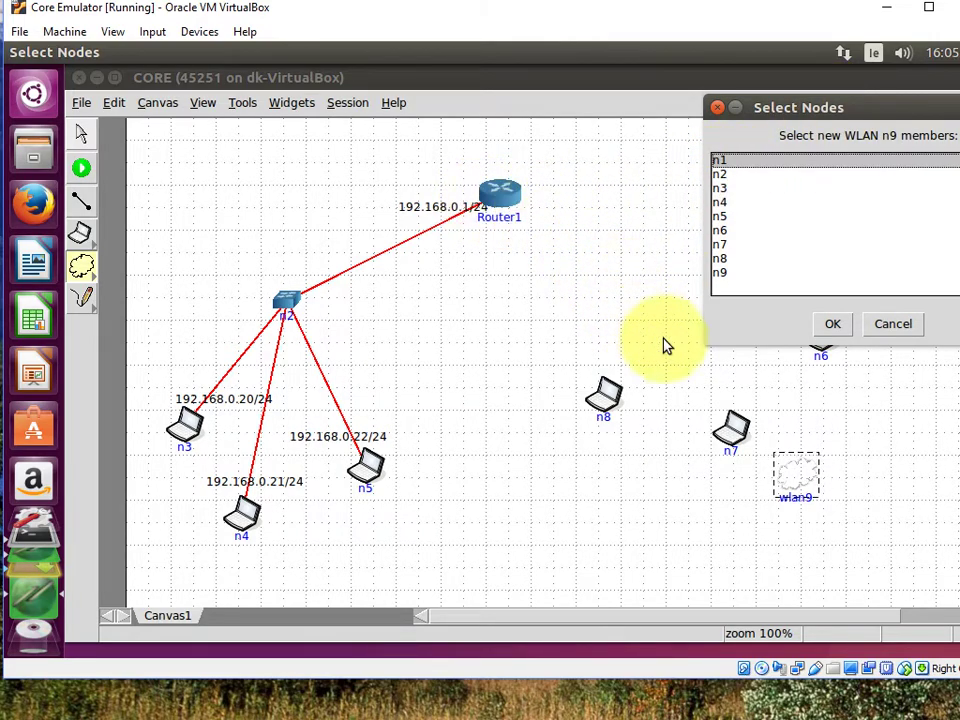
{"action": "left_click", "coordinate": [729, 236], "text": "ctrl"}
{"action": "left_click", "coordinate": [729, 247], "text": "ctrl"}
{"action": "left_click", "coordinate": [729, 259], "text": "ctrl"}
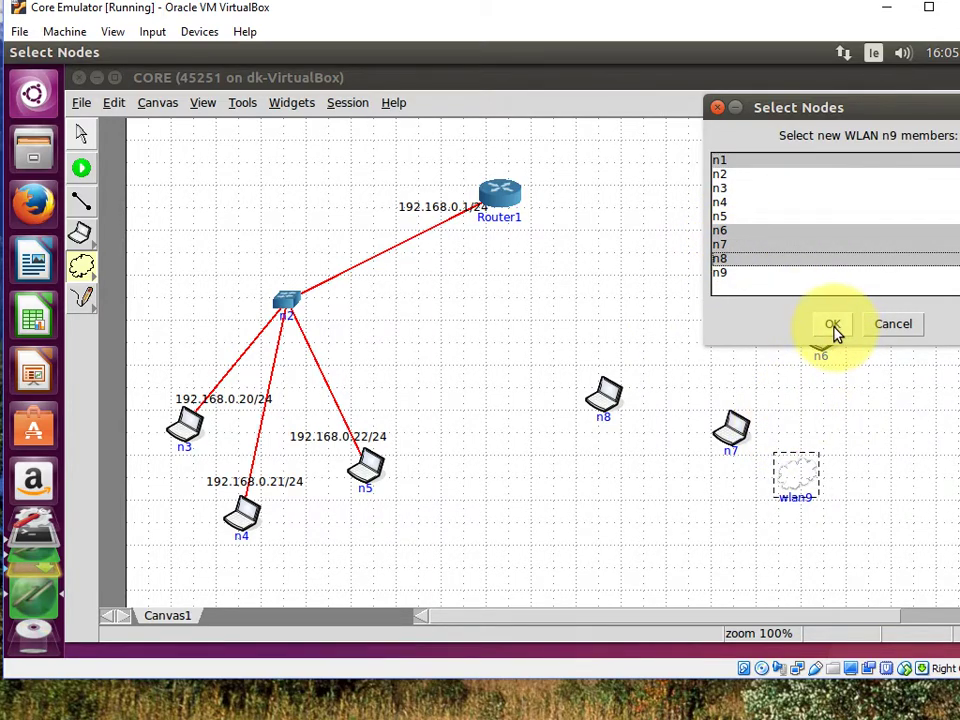
{"action": "left_click", "coordinate": [833, 324]}
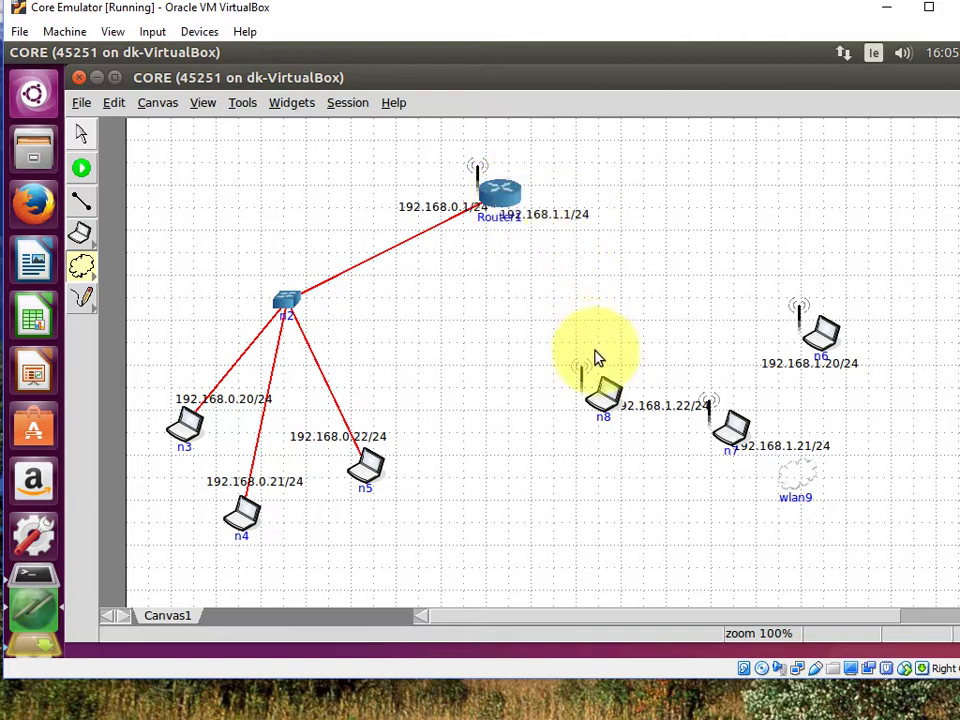
Reposition wireless PCs n8, n7 and n6 on the canvas.
{"action": "left_click_drag", "start_coordinate": [610, 405], "coordinate": [584, 385]}
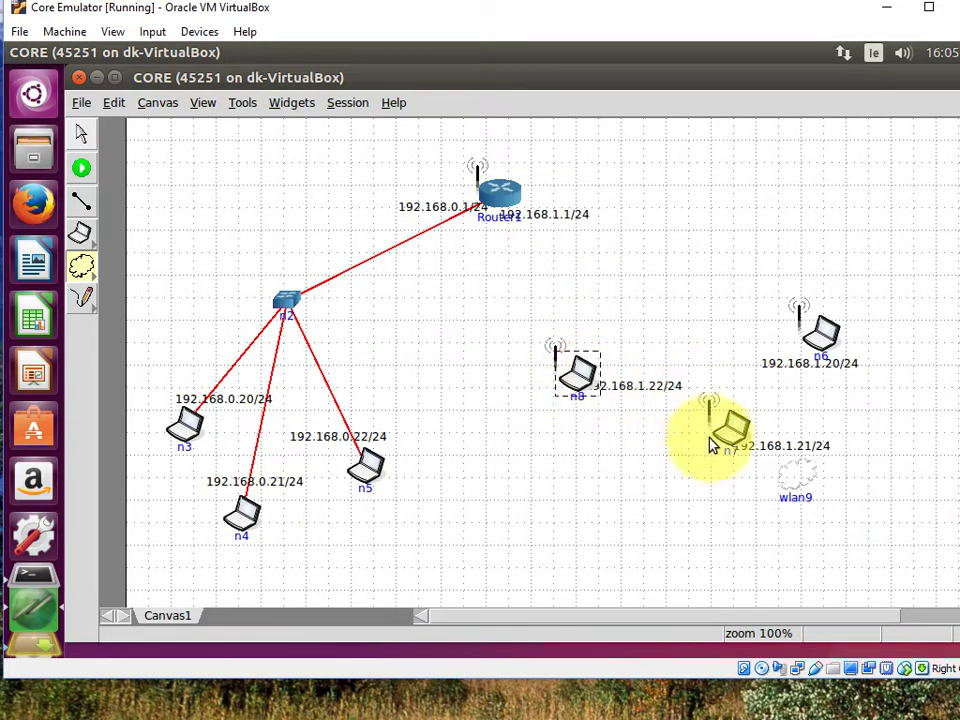
{"action": "left_click_drag", "start_coordinate": [727, 441], "coordinate": [718, 443]}
{"action": "left_click_drag", "start_coordinate": [825, 332], "coordinate": [826, 320]}
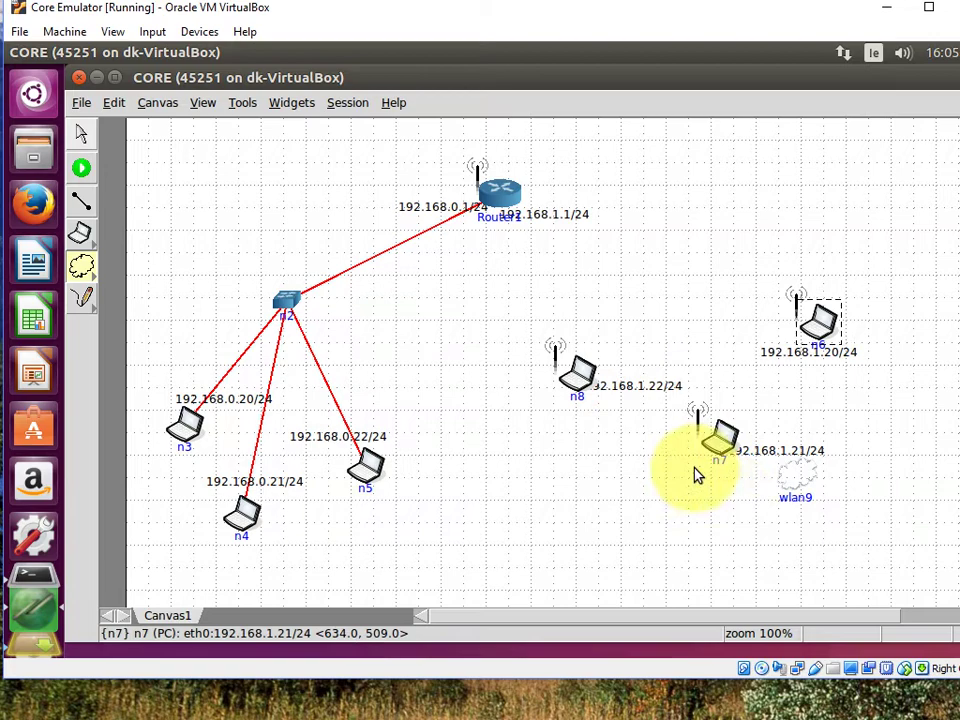
Set the wlan9 wireless range to 220.58 and apply it.
{"action": "right_click", "coordinate": [797, 488]}
{"action": "left_click", "coordinate": [825, 483]}
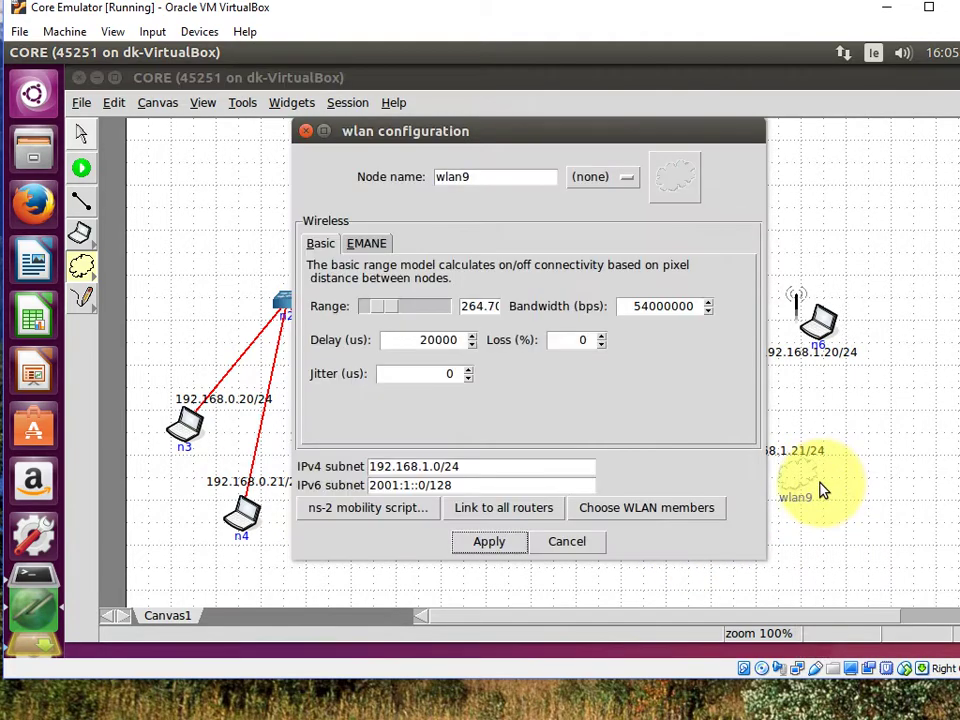
{"action": "left_click_drag", "start_coordinate": [508, 131], "coordinate": [360, 50]}
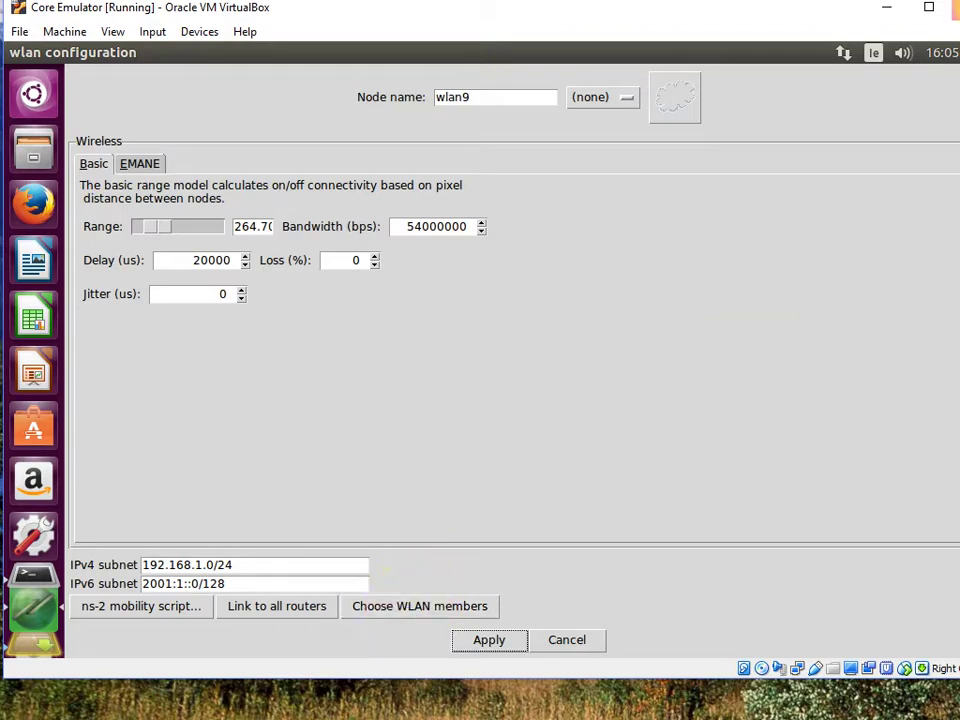
{"action": "left_click", "coordinate": [930, 9]}
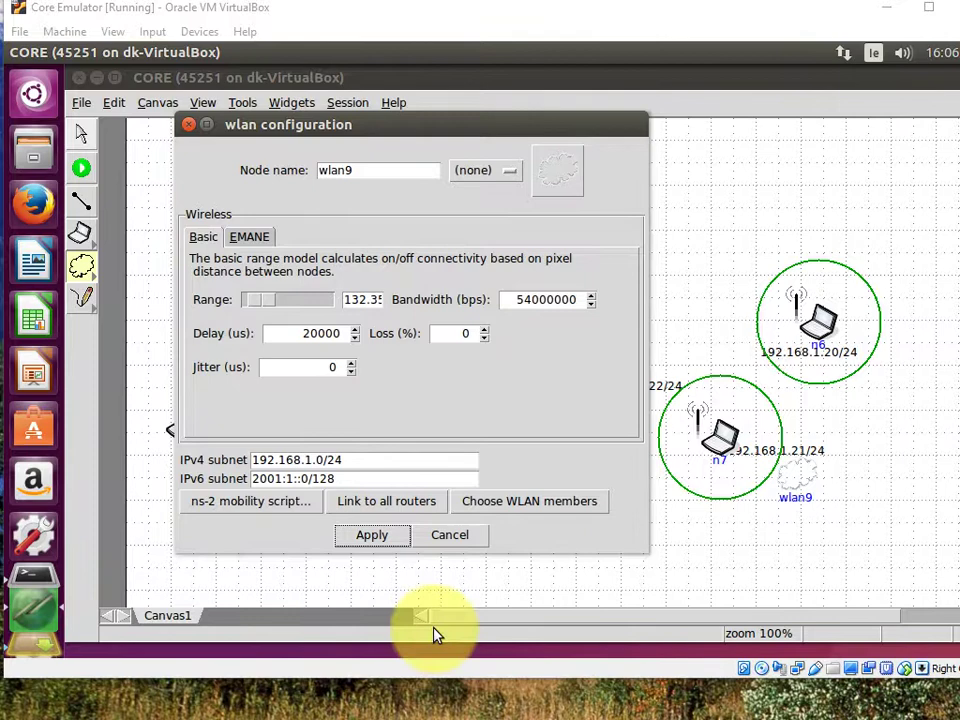
{"action": "left_click", "coordinate": [257, 302]}
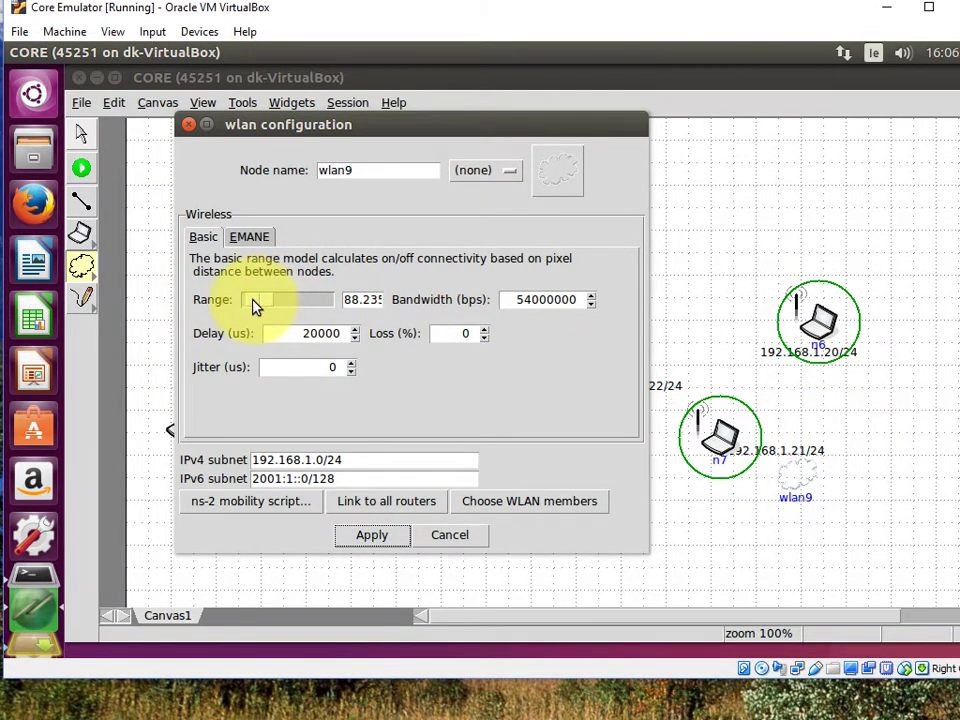
{"action": "left_click_drag", "start_coordinate": [380, 127], "coordinate": [273, 129]}
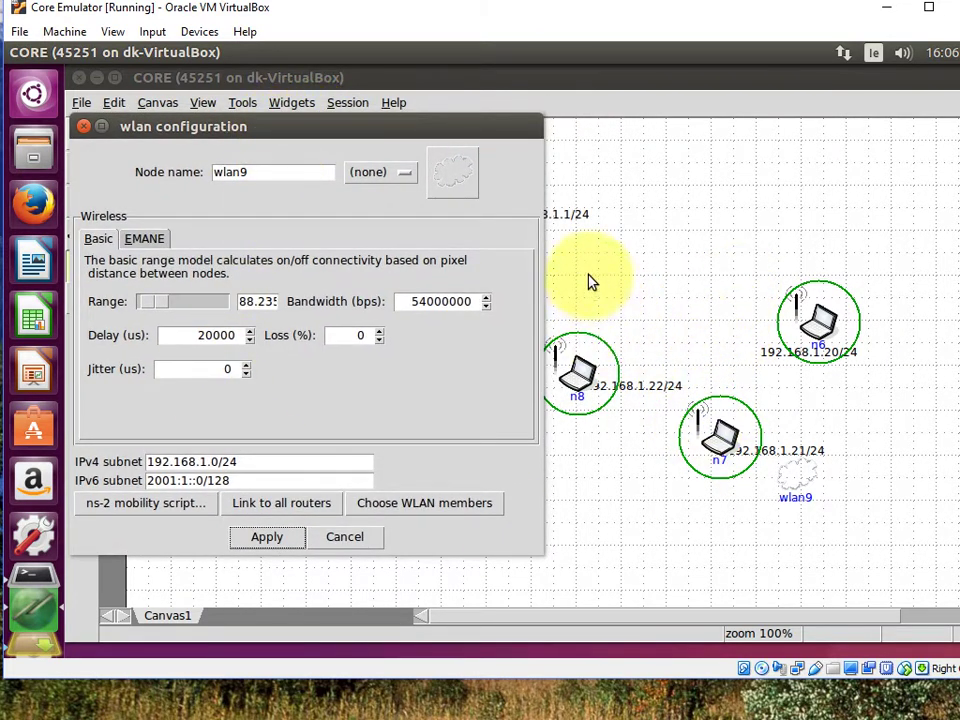
{"action": "double_click", "coordinate": [422, 130]}
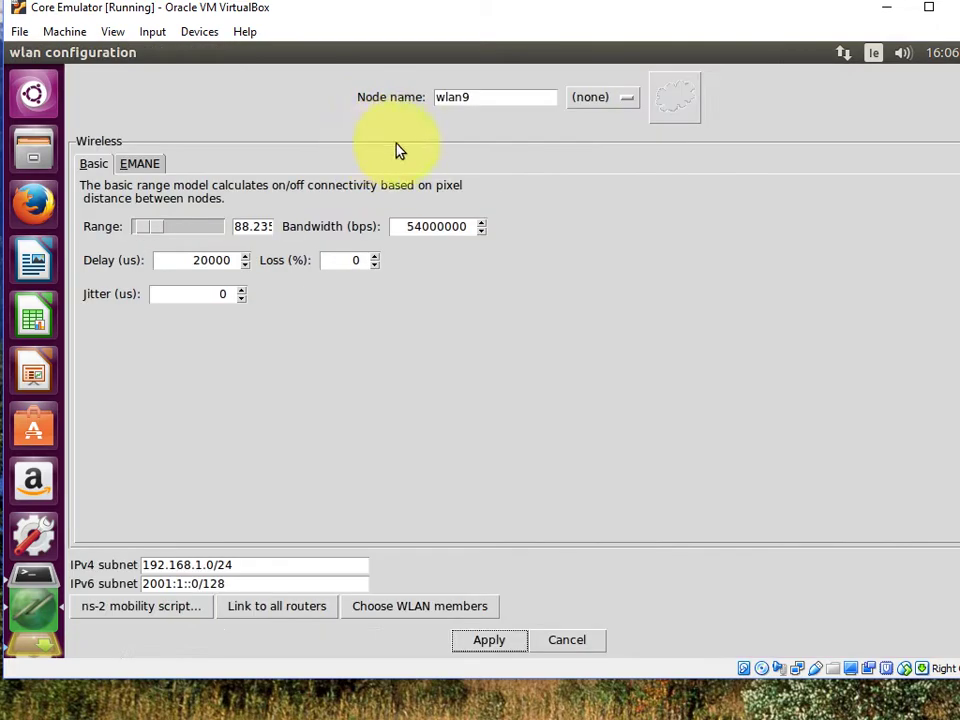
{"action": "left_click_drag", "start_coordinate": [156, 236], "coordinate": [170, 233]}
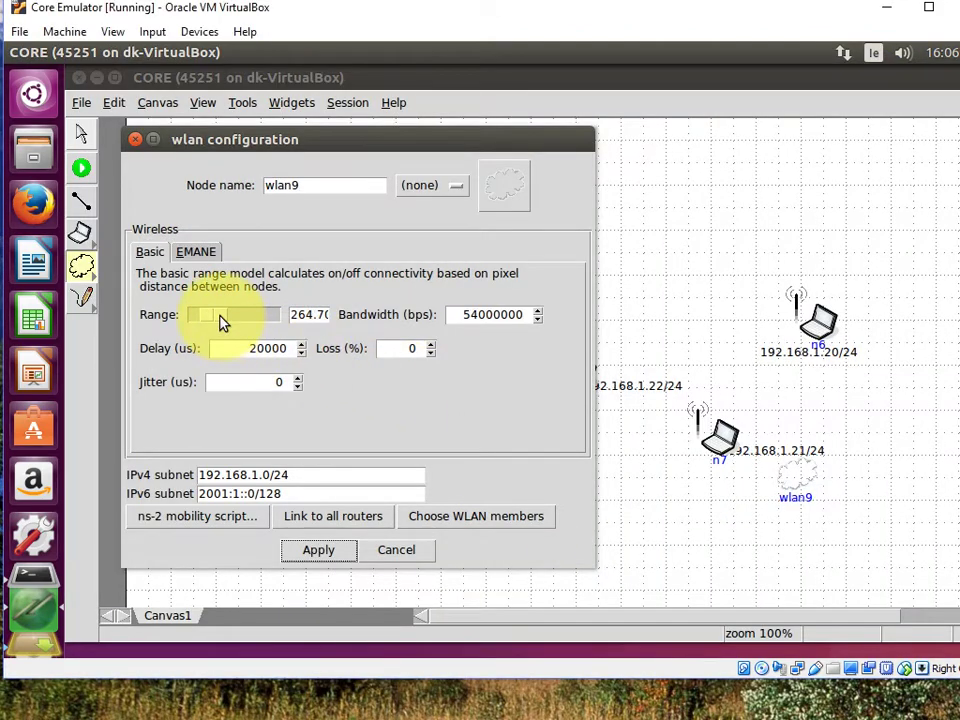
{"action": "left_click_drag", "start_coordinate": [223, 321], "coordinate": [213, 318]}
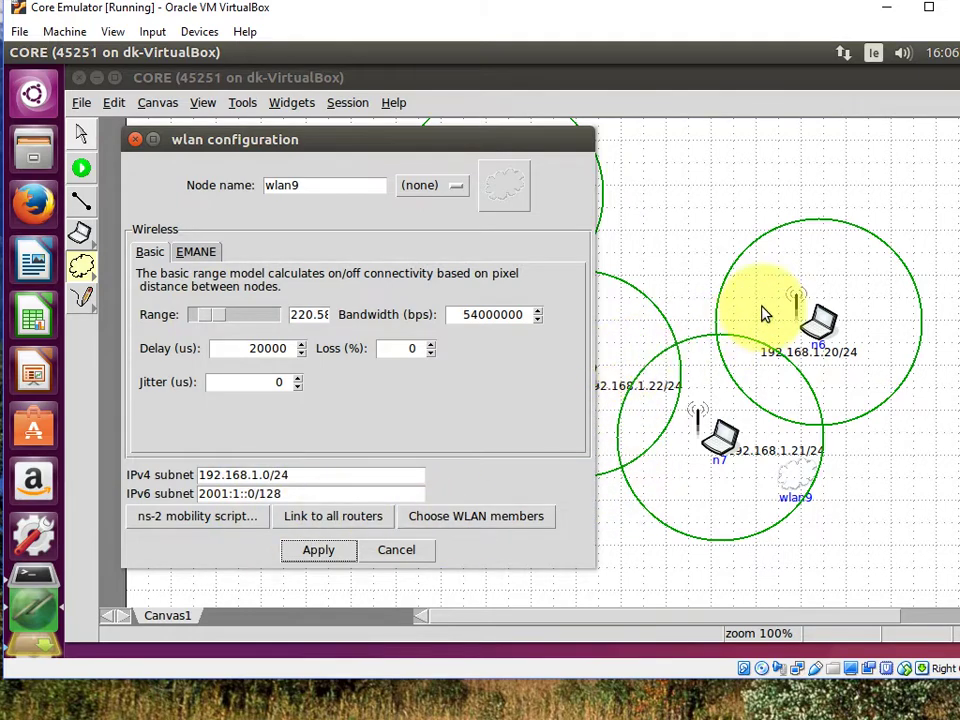
{"action": "left_click", "coordinate": [318, 550]}
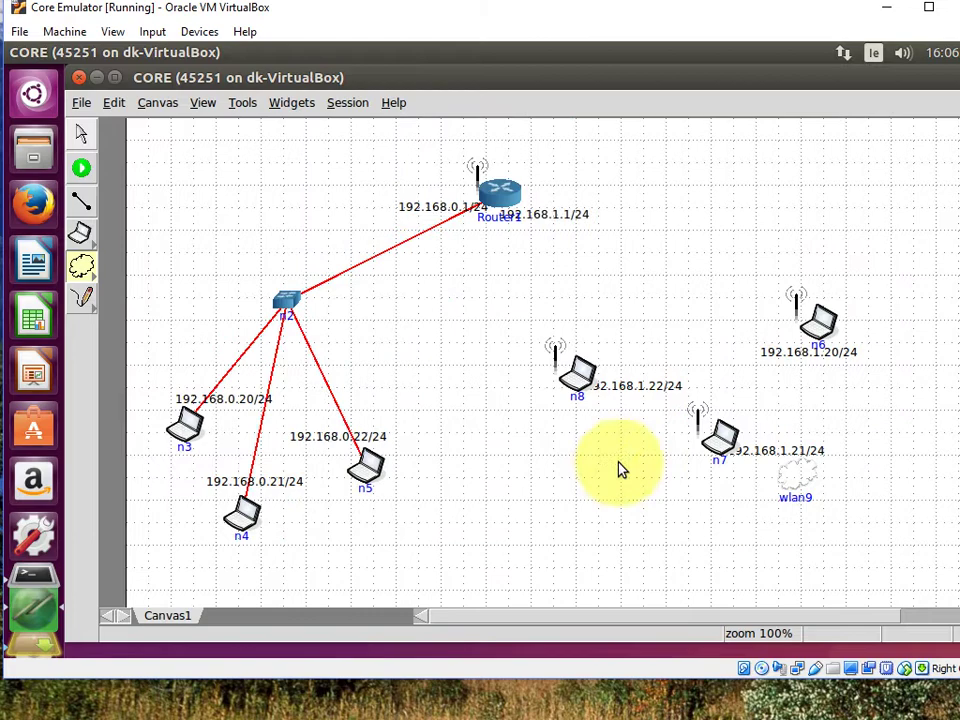
Move n8 up toward Router1 and n6 up and to the left.
{"action": "left_click_drag", "start_coordinate": [580, 378], "coordinate": [564, 348]}
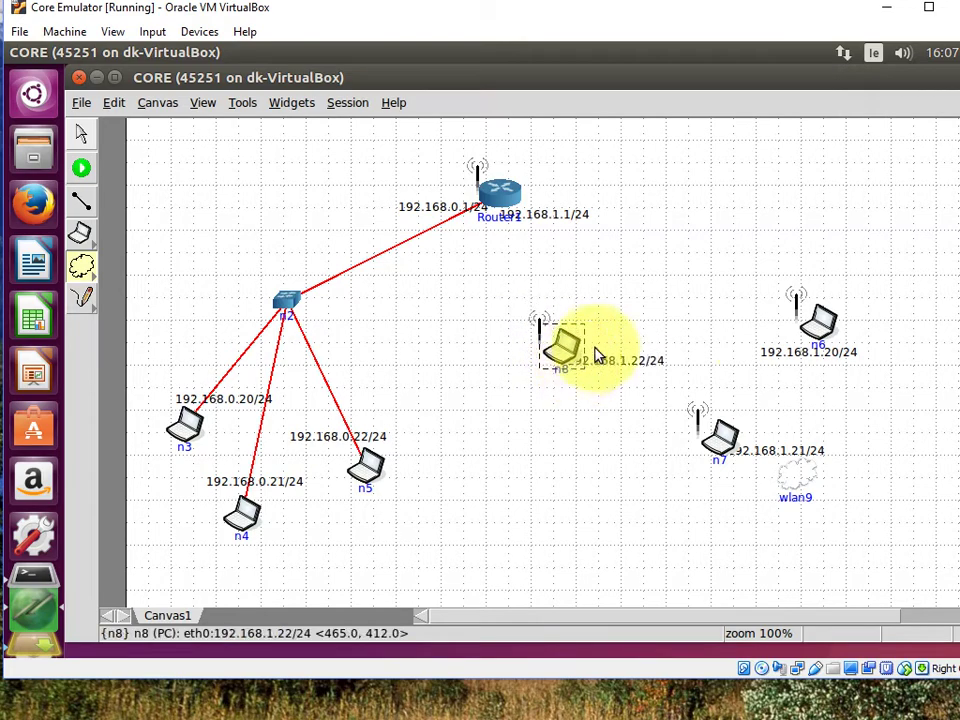
{"action": "left_click_drag", "start_coordinate": [812, 338], "coordinate": [776, 276]}
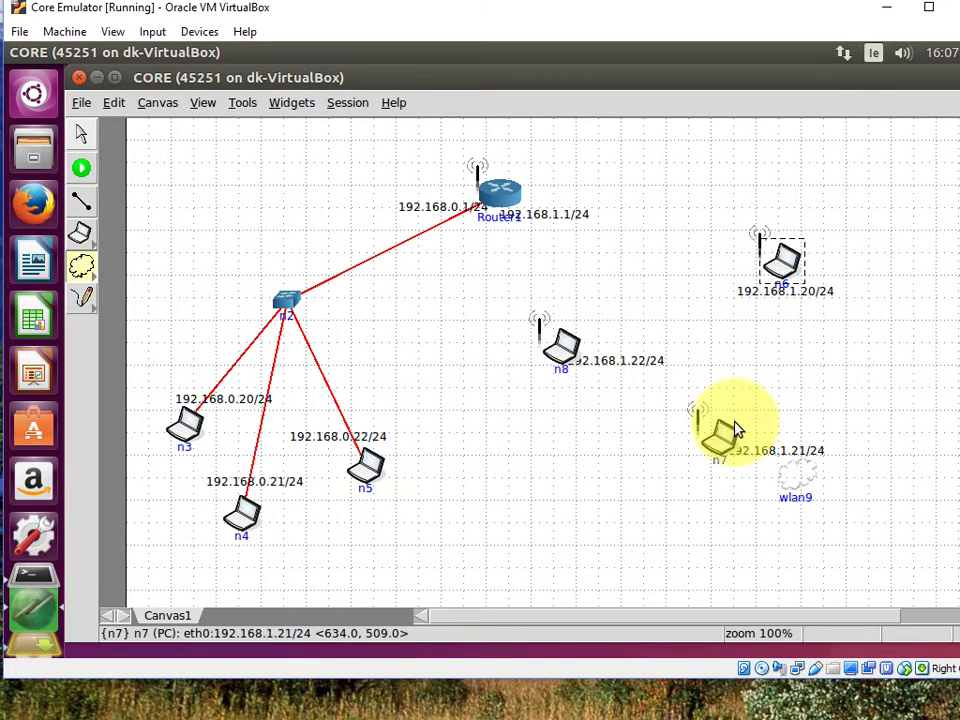
Start the session and drag n6 up-left until its wireless links to n8 appear.
{"action": "left_click", "coordinate": [82, 172]}
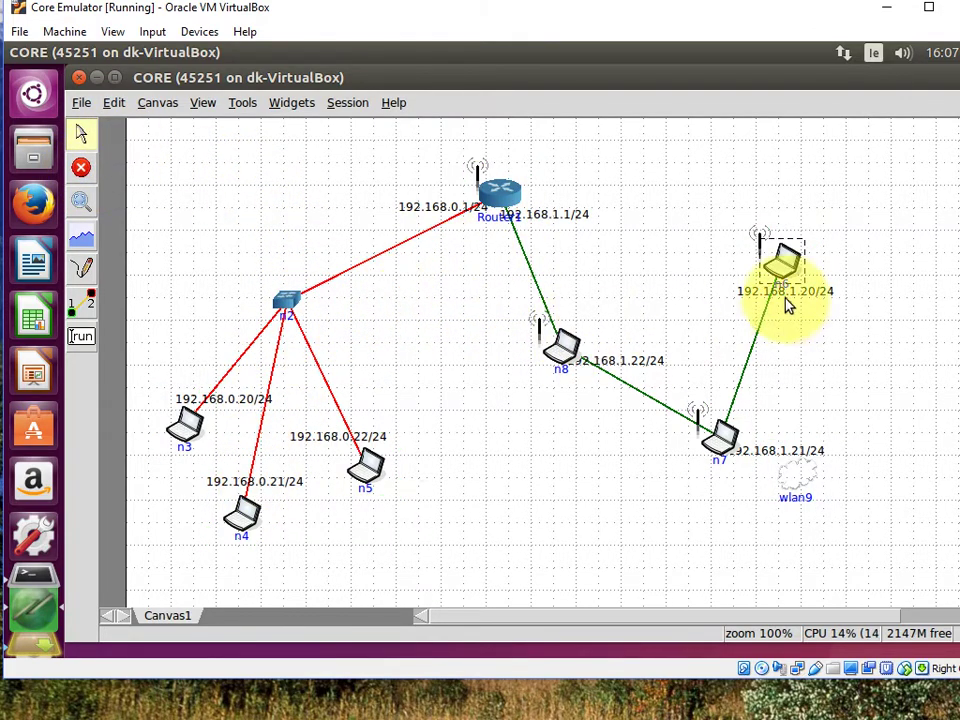
{"action": "left_click_drag", "start_coordinate": [786, 264], "coordinate": [746, 282]}
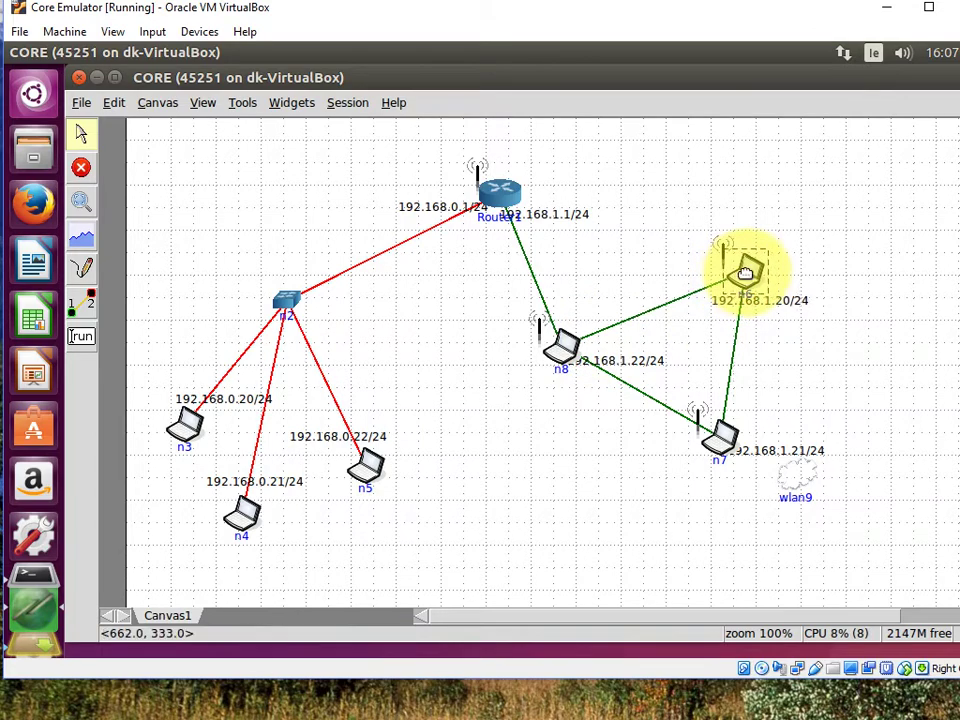
{"action": "left_click_drag", "start_coordinate": [748, 280], "coordinate": [687, 244]}
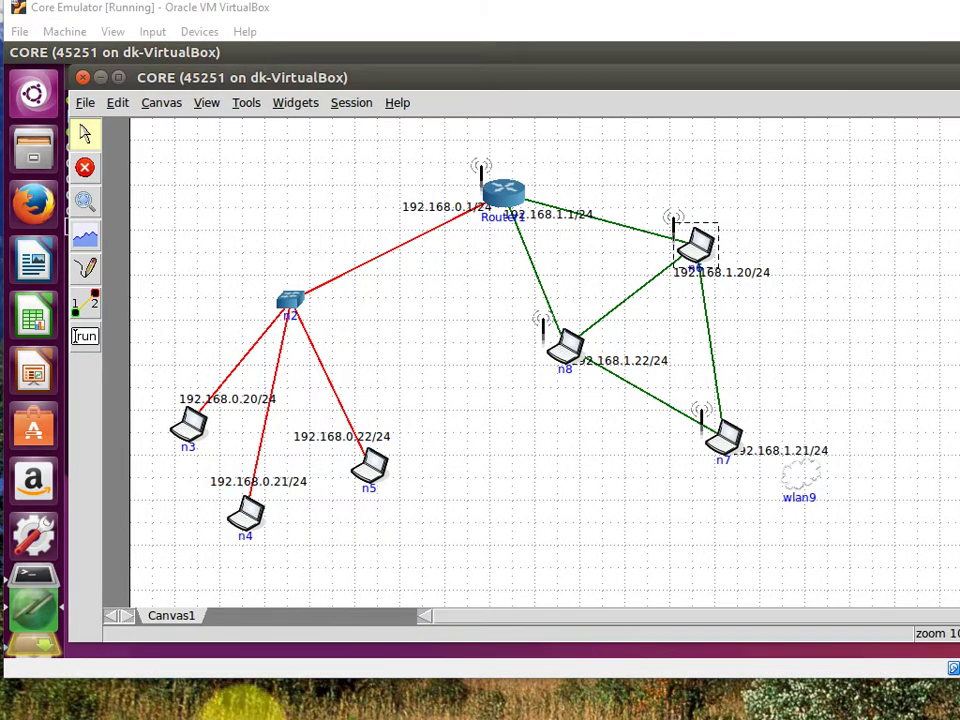
In the Two-node Tool, choose n8 as source and n6 as destination.
{"action": "left_click", "coordinate": [84, 314]}
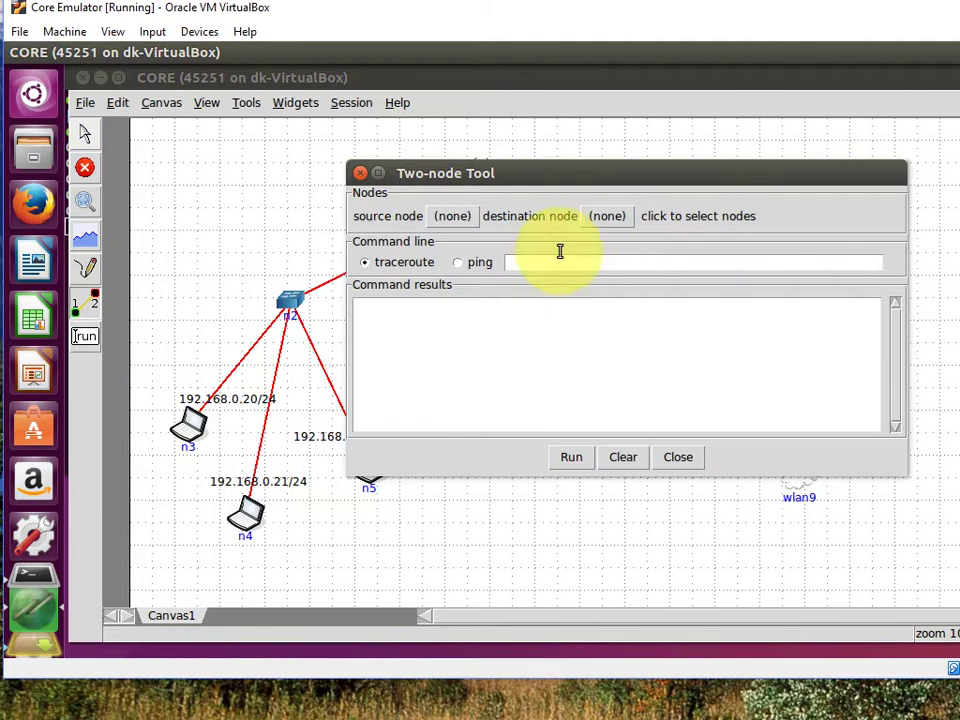
{"action": "mouse_move", "coordinate": [591, 178]}
{"action": "left_mouse_down"}
{"action": "mouse_move", "coordinate": [840, 146]}
{"action": "mouse_move", "coordinate": [851, 255]}
{"action": "mouse_move", "coordinate": [489, 253]}
{"action": "mouse_move", "coordinate": [358, 141]}
{"action": "mouse_move", "coordinate": [303, 207]}
{"action": "mouse_move", "coordinate": [426, 304]}
{"action": "mouse_move", "coordinate": [870, 326]}
{"action": "mouse_move", "coordinate": [853, 380]}
{"action": "mouse_move", "coordinate": [881, 426]}
{"action": "mouse_move", "coordinate": [855, 465]}
{"action": "mouse_move", "coordinate": [870, 437]}
{"action": "mouse_move", "coordinate": [867, 457]}
{"action": "left_mouse_up"}
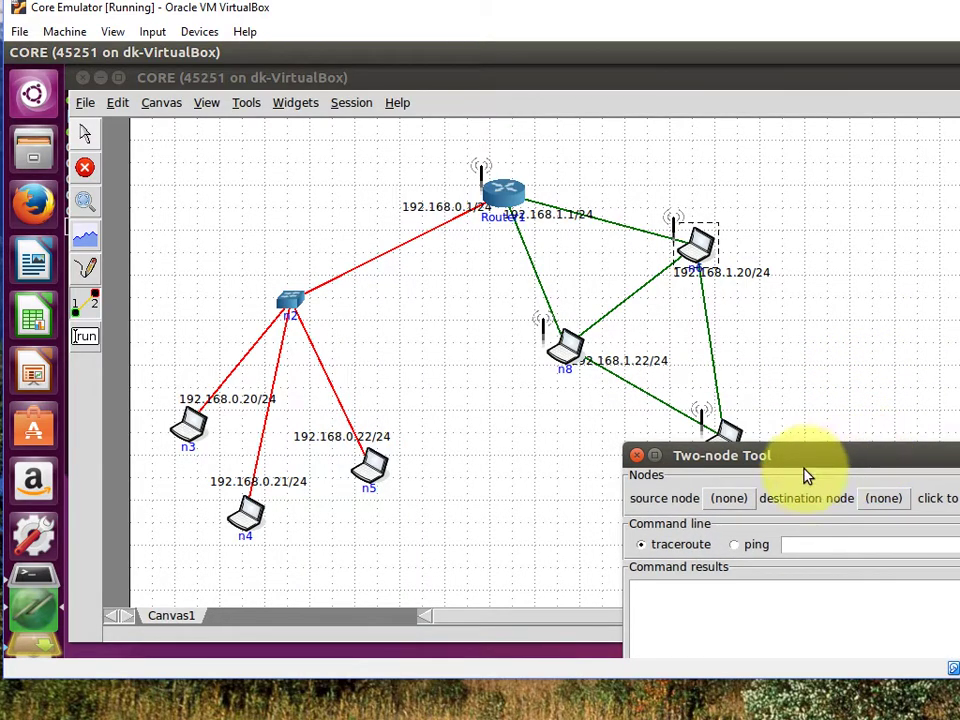
{"action": "left_click", "coordinate": [728, 499]}
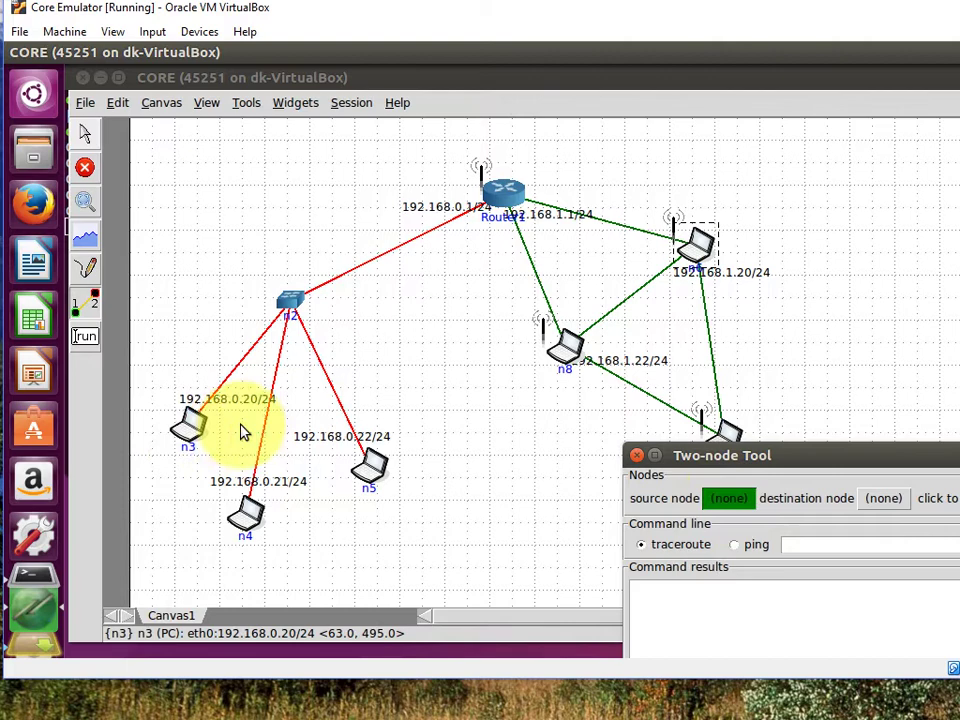
{"action": "left_click", "coordinate": [563, 345]}
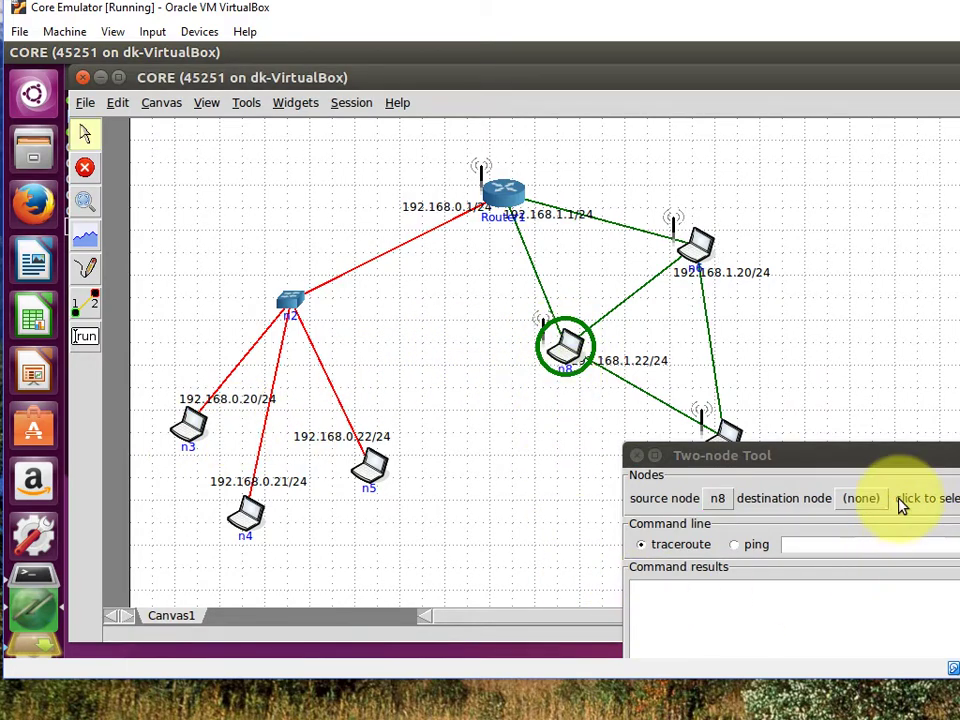
{"action": "left_click", "coordinate": [862, 498]}
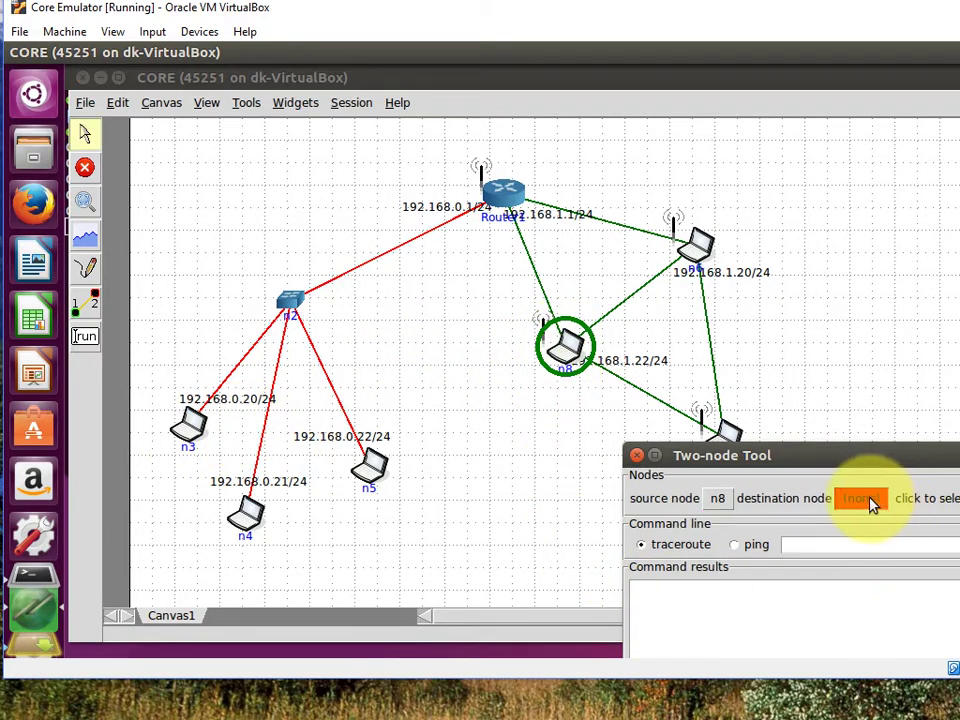
{"action": "left_click", "coordinate": [692, 258]}
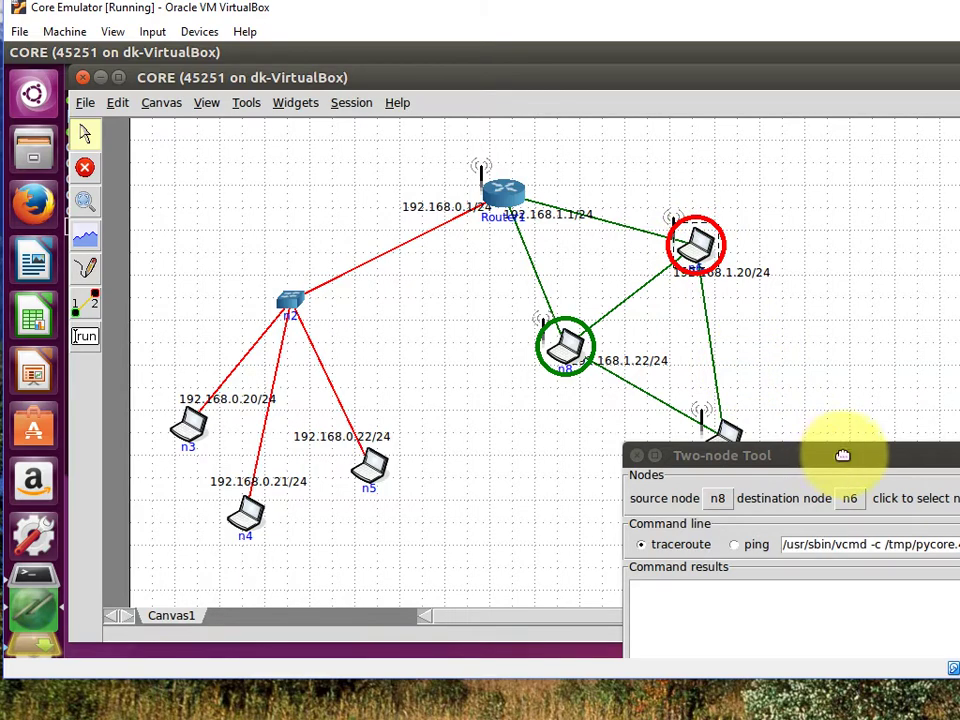
Run a traceroute, then a continuous ping, from n8 to n6 at 192.168.1.20.
{"action": "left_click_drag", "start_coordinate": [843, 455], "coordinate": [889, 355]}
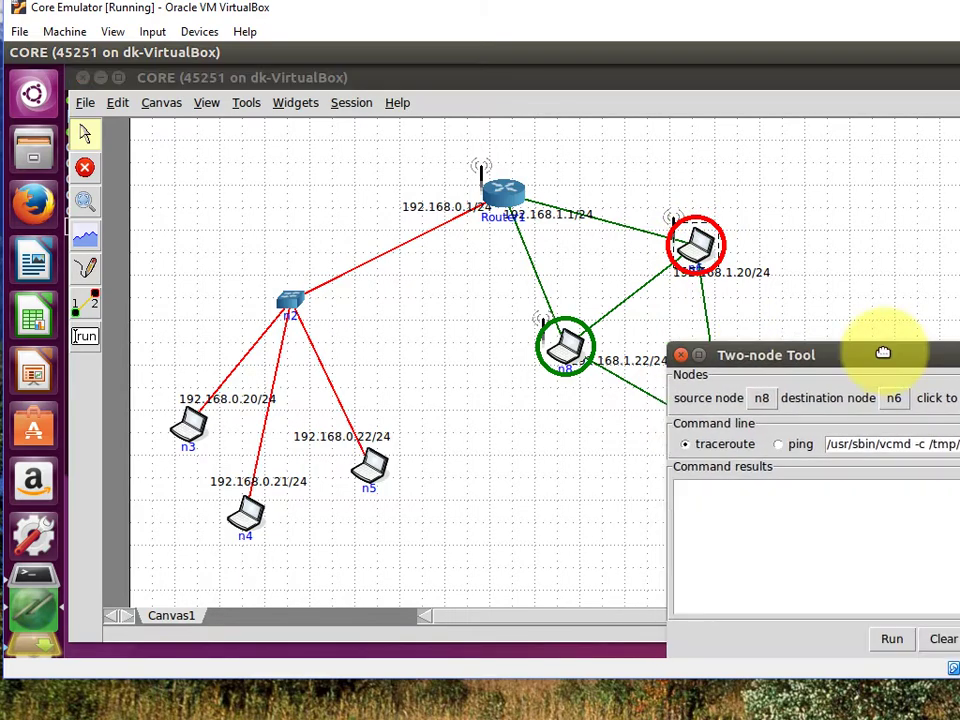
{"action": "left_click", "coordinate": [896, 643]}
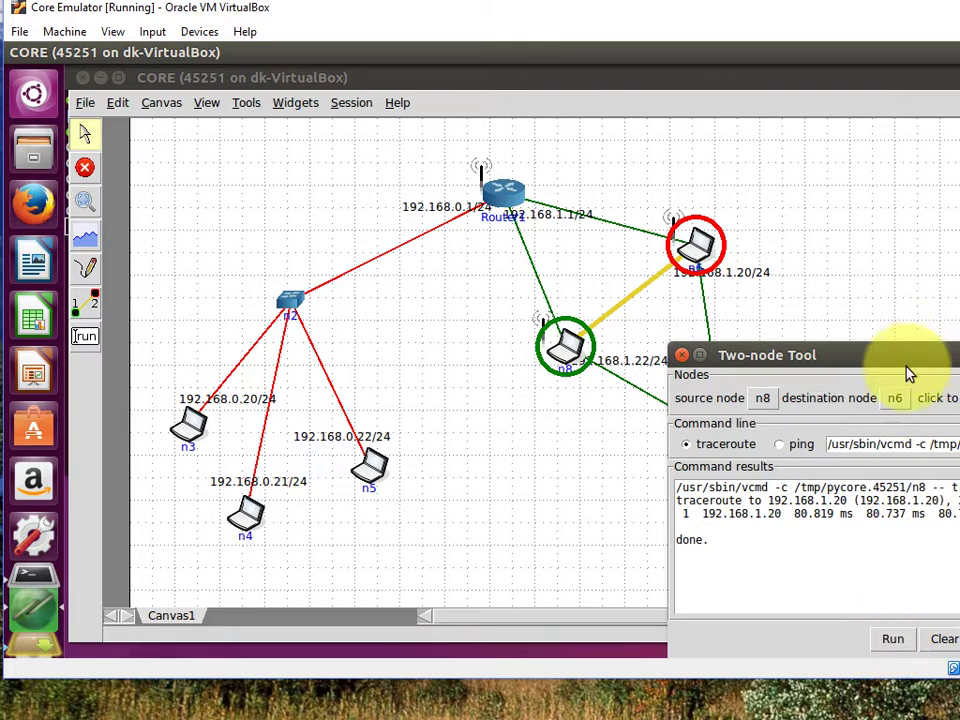
{"action": "left_click", "coordinate": [787, 446]}
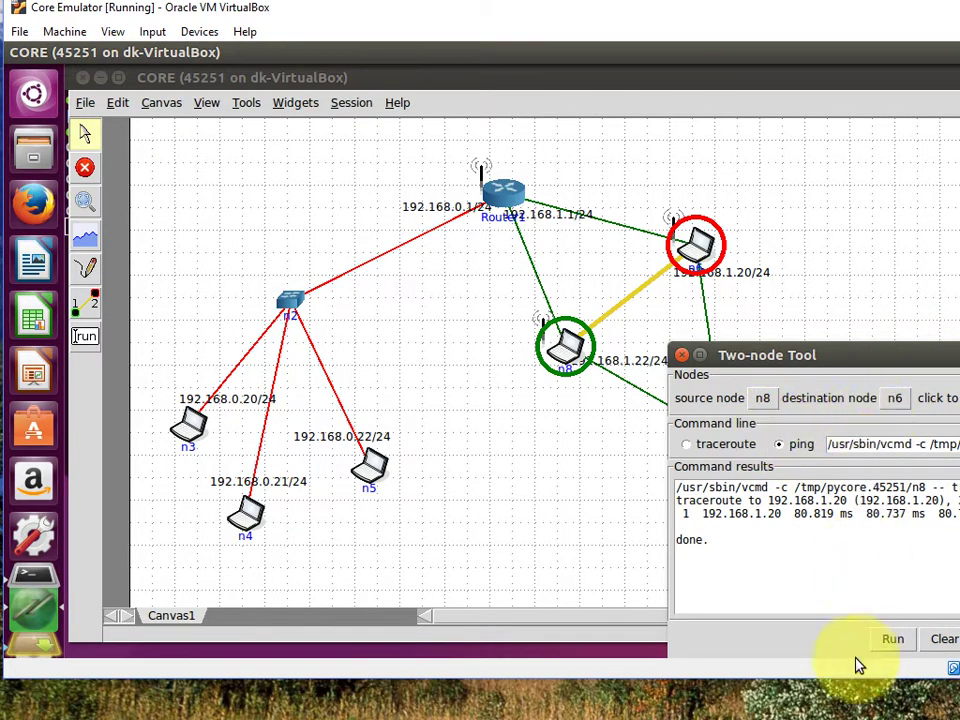
{"action": "left_click", "coordinate": [894, 643]}
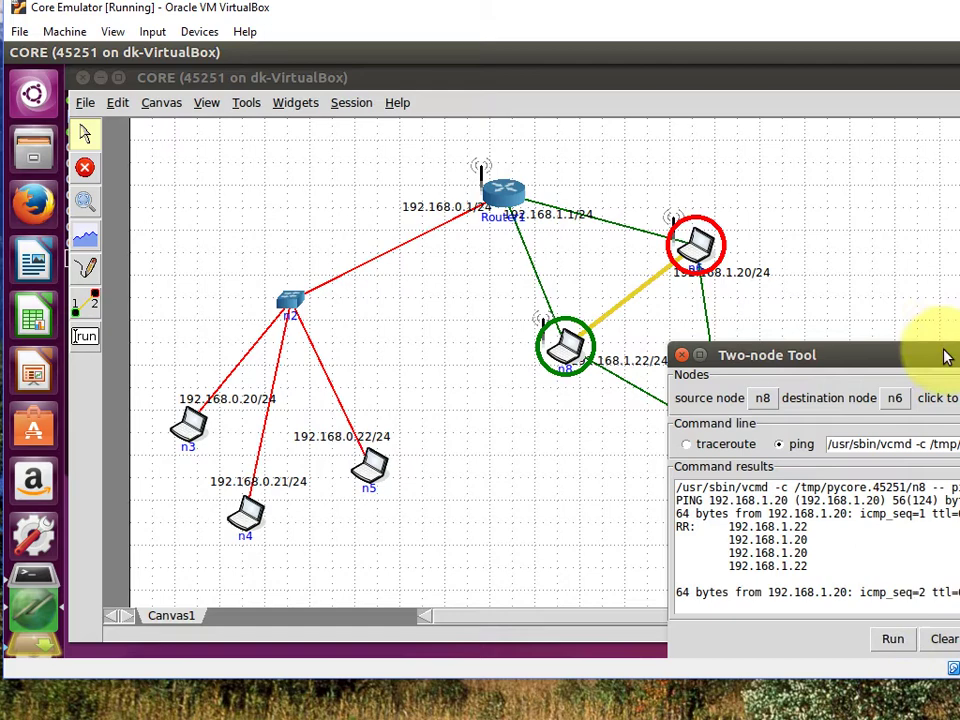
{"action": "left_click_drag", "start_coordinate": [942, 357], "coordinate": [894, 336]}
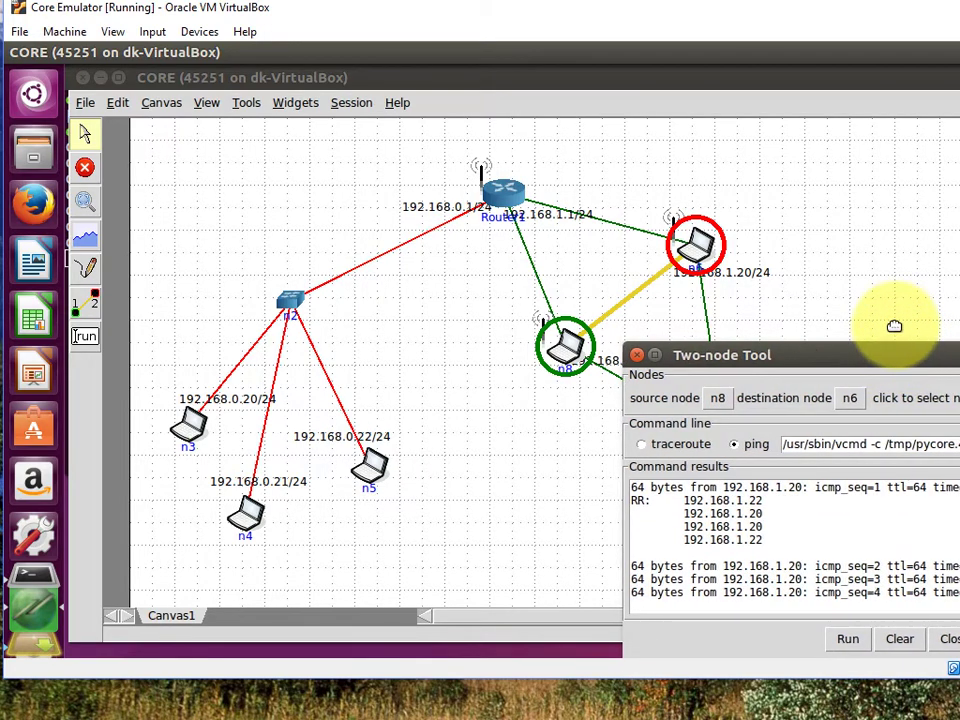
{"action": "left_click", "coordinate": [897, 332]}
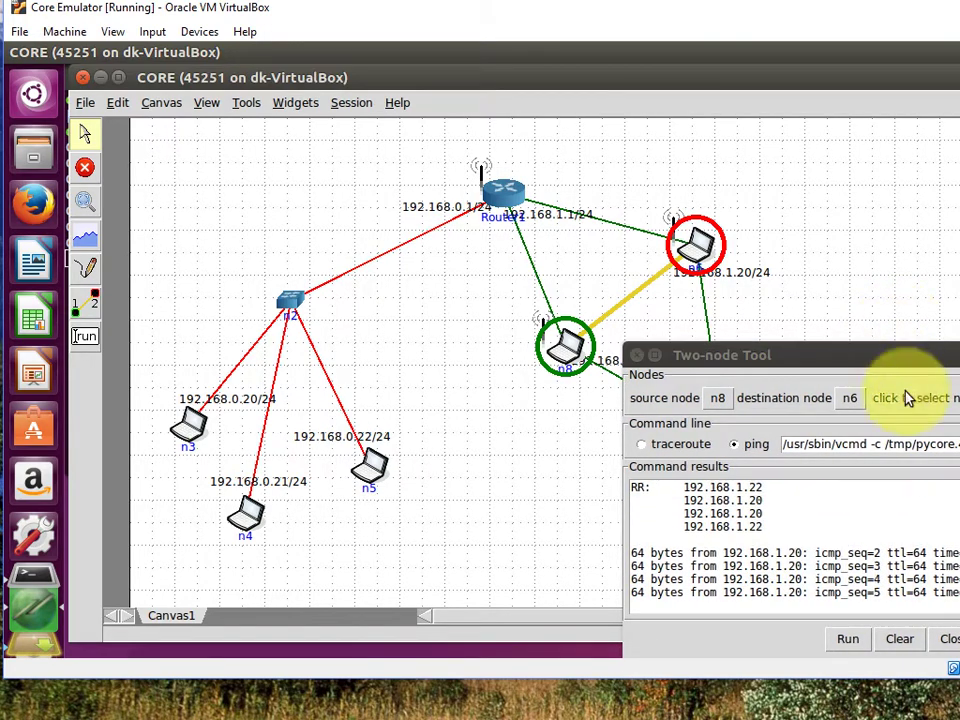
Close the n8-to-n6 two-node test.
{"action": "left_click", "coordinate": [949, 639]}
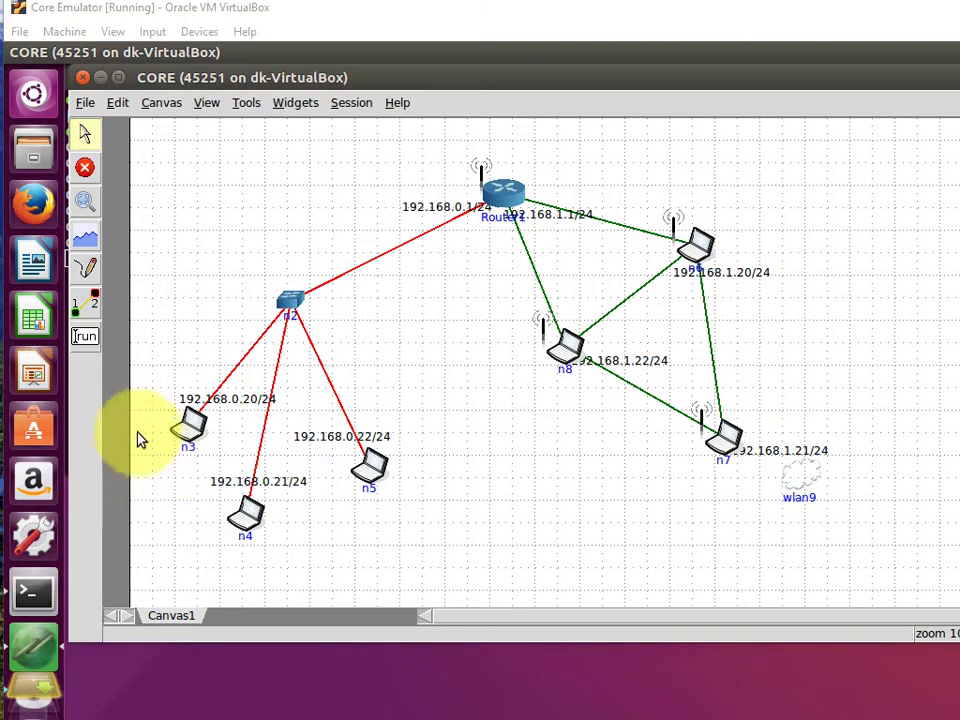
In the Two-node Tool, set wired n3 as source and wireless n7 as destination.
{"action": "left_click", "coordinate": [85, 303]}
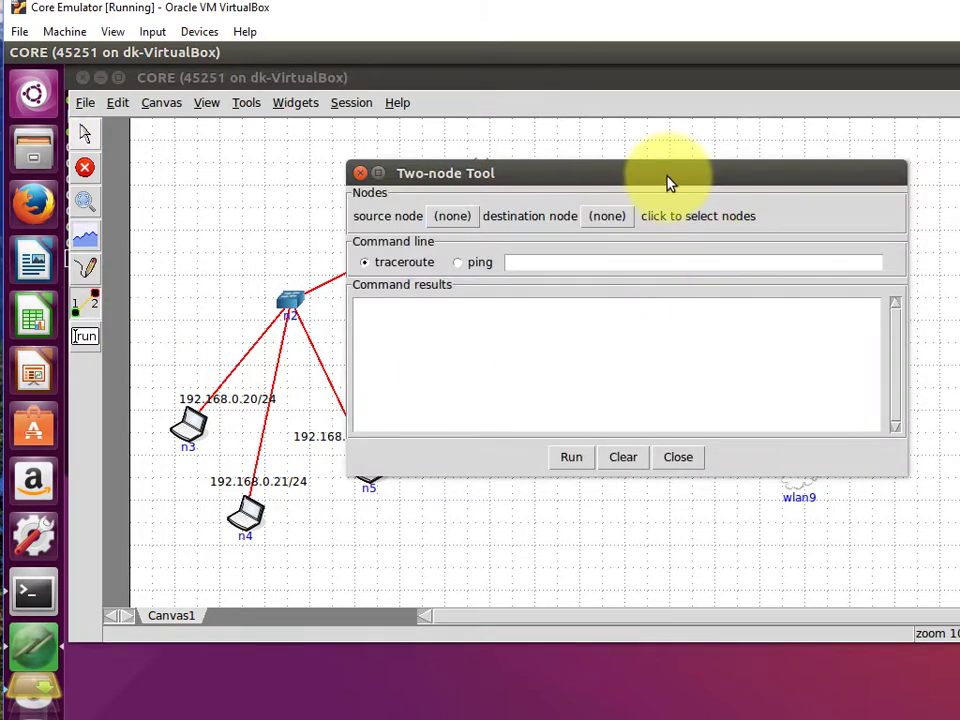
{"action": "left_click_drag", "start_coordinate": [666, 182], "coordinate": [846, 398]}
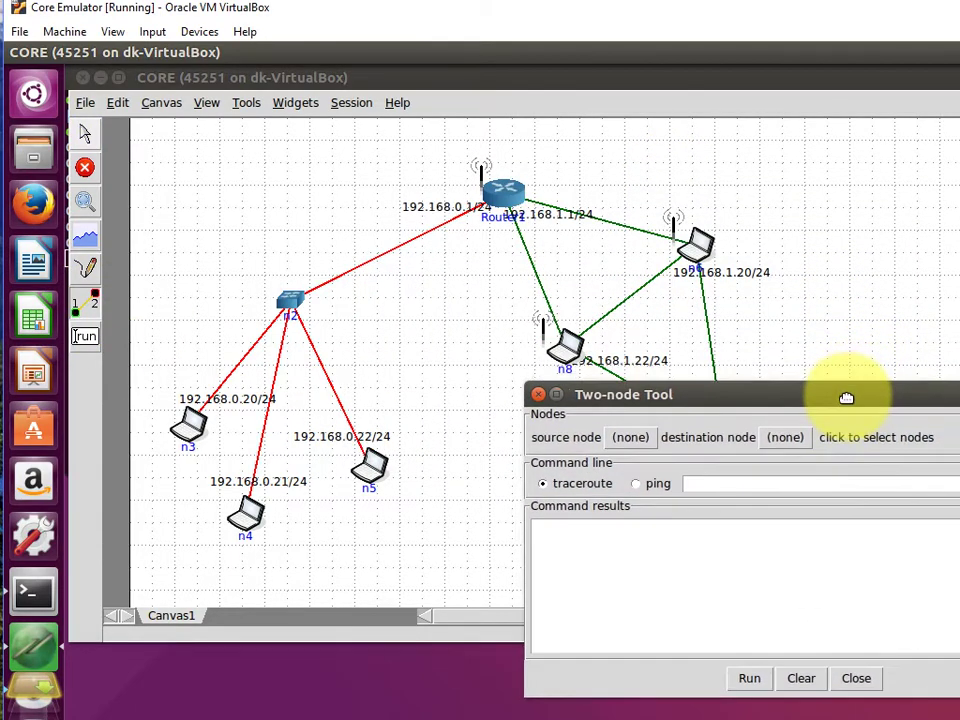
{"action": "left_click", "coordinate": [647, 444]}
{"action": "left_click", "coordinate": [192, 432]}
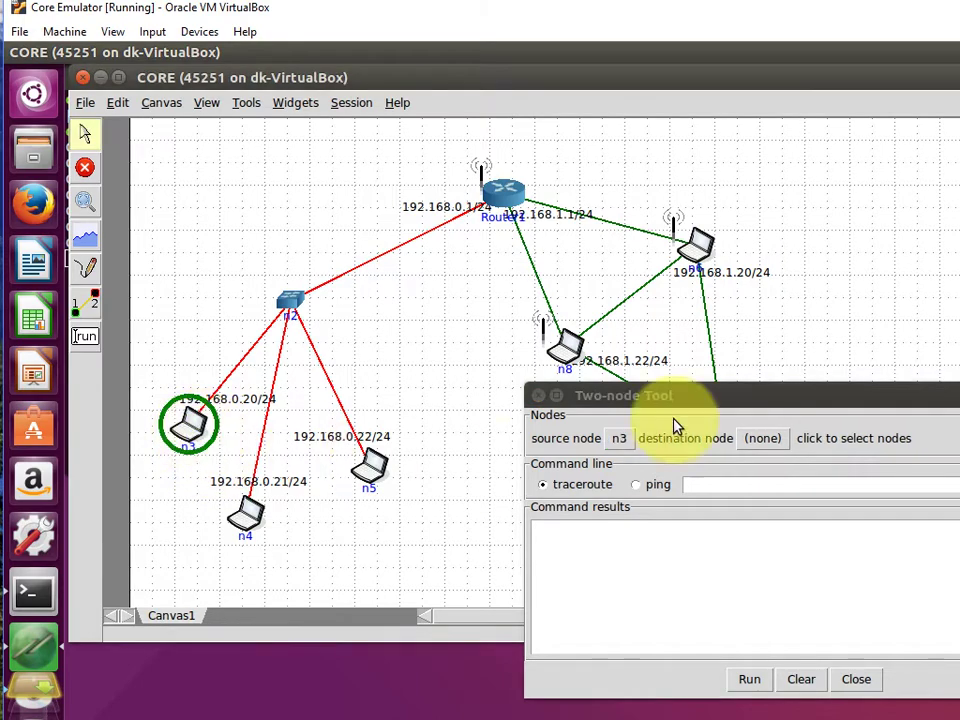
{"action": "left_click_drag", "start_coordinate": [681, 398], "coordinate": [522, 477]}
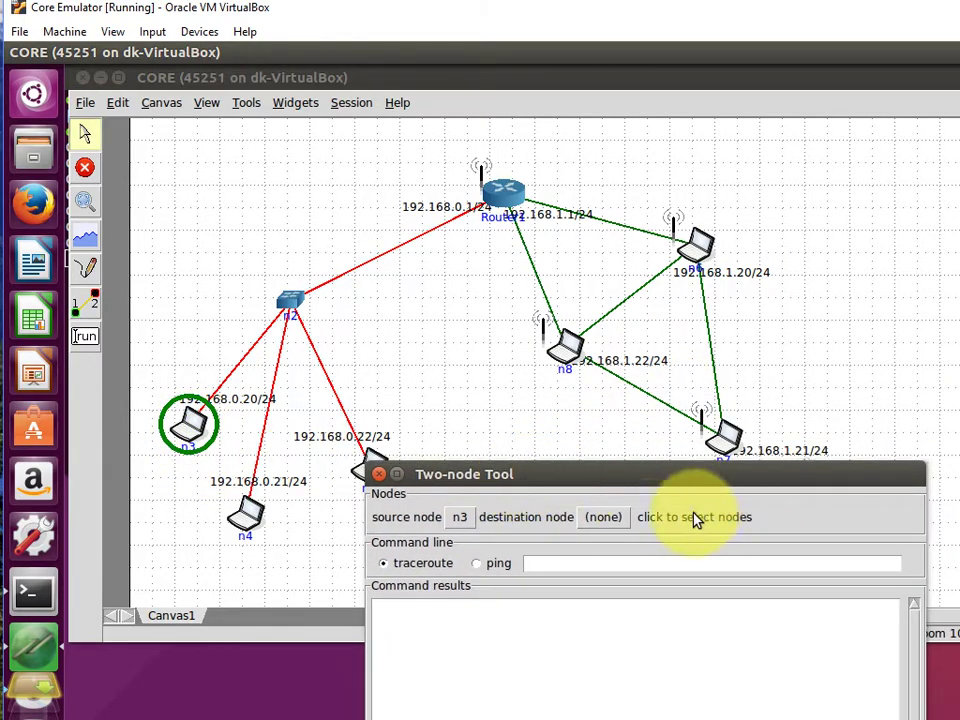
{"action": "left_click", "coordinate": [605, 518]}
{"action": "left_click", "coordinate": [725, 440]}
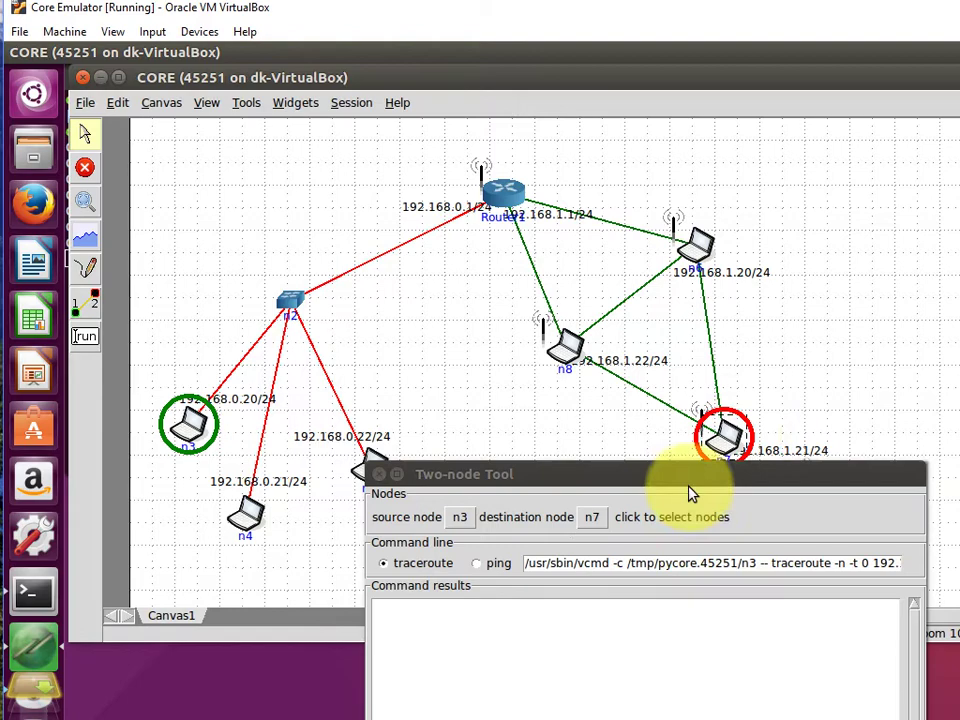
Ping n7 at 192.168.1.21 from n3, getting Destination Host Unreachable, then close the tool.
{"action": "left_click_drag", "start_coordinate": [675, 479], "coordinate": [768, 300]}
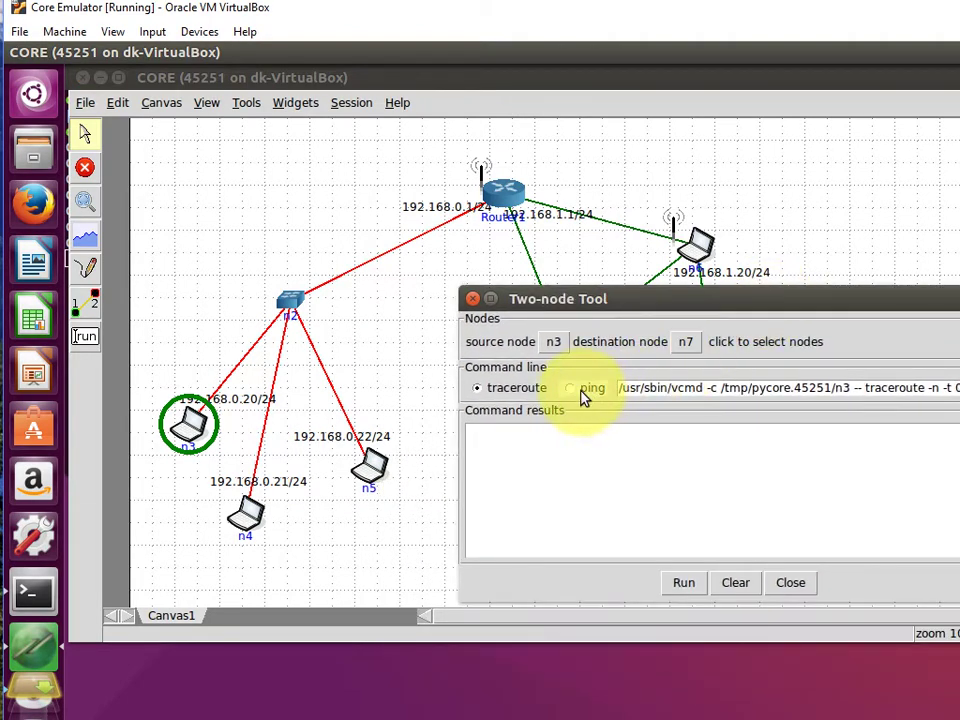
{"action": "left_click", "coordinate": [585, 395]}
{"action": "left_click", "coordinate": [686, 585]}
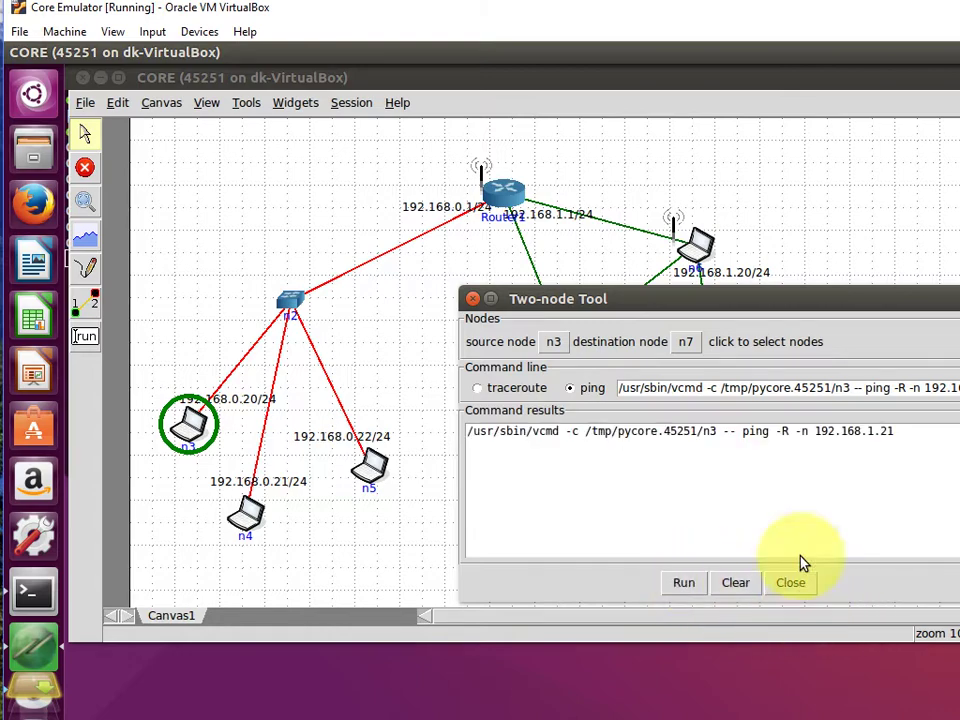
{"action": "left_click_drag", "start_coordinate": [766, 300], "coordinate": [731, 302]}
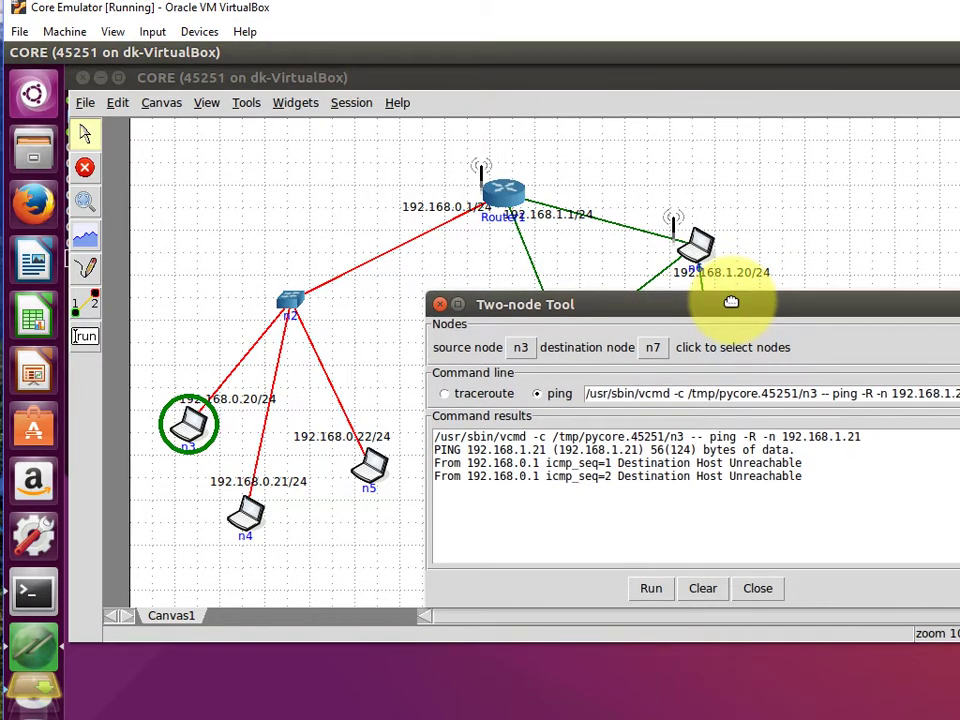
{"action": "left_click", "coordinate": [771, 596]}
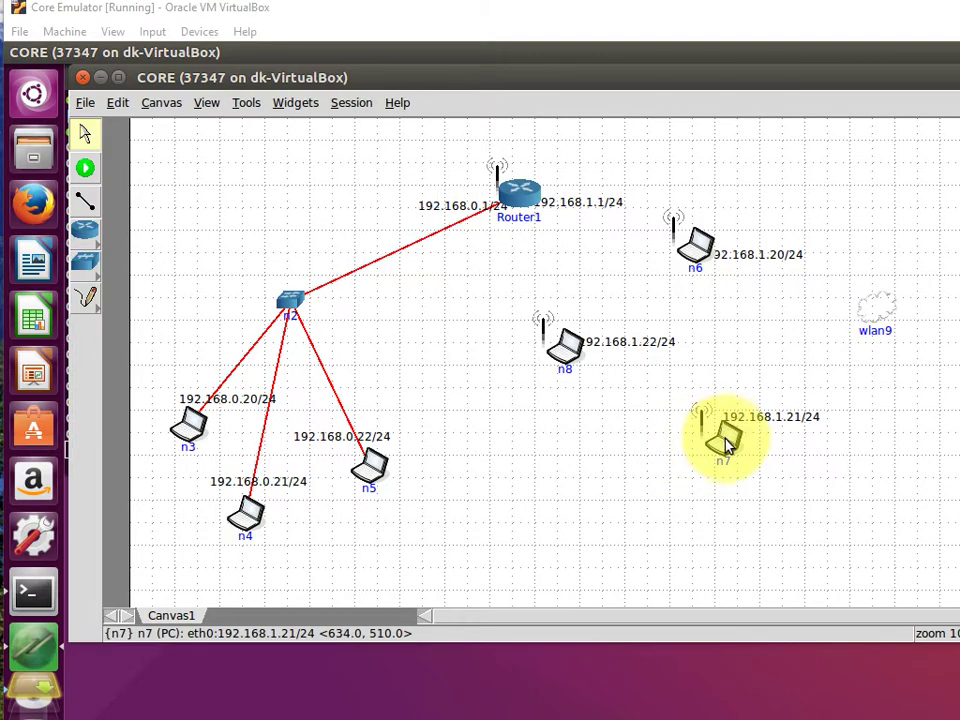
Restart the emulation so the wireless links among Router1, n6, n7 and n8 come up.
{"action": "left_click", "coordinate": [86, 170]}
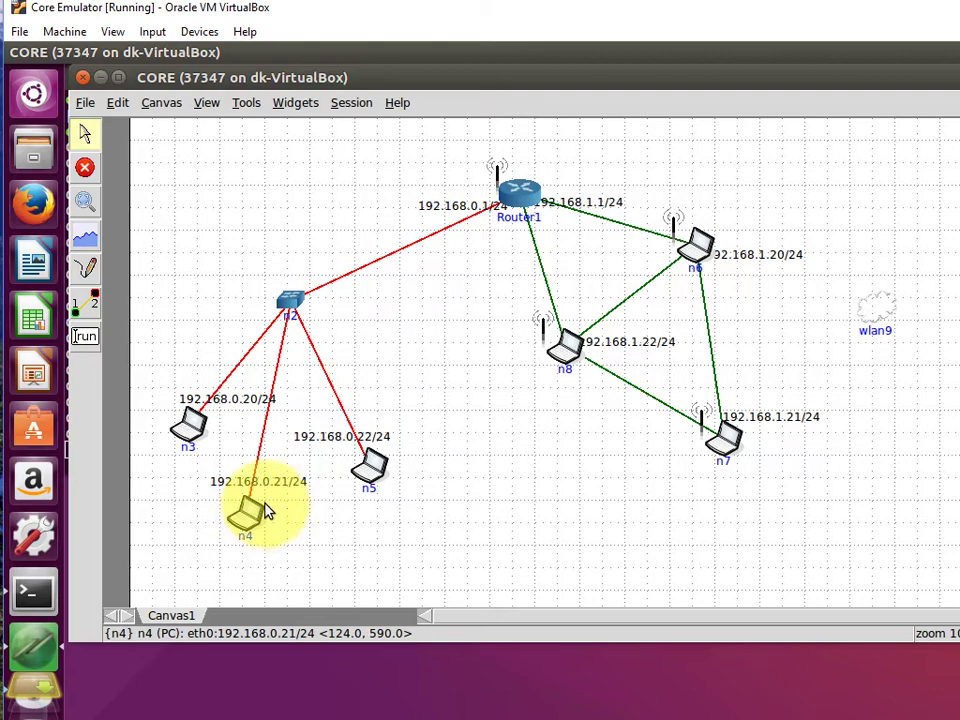
Ping from wired n3 to wireless n6 at 192.168.1.20 with the Two-node Tool, then close it.
{"action": "left_click", "coordinate": [88, 310]}
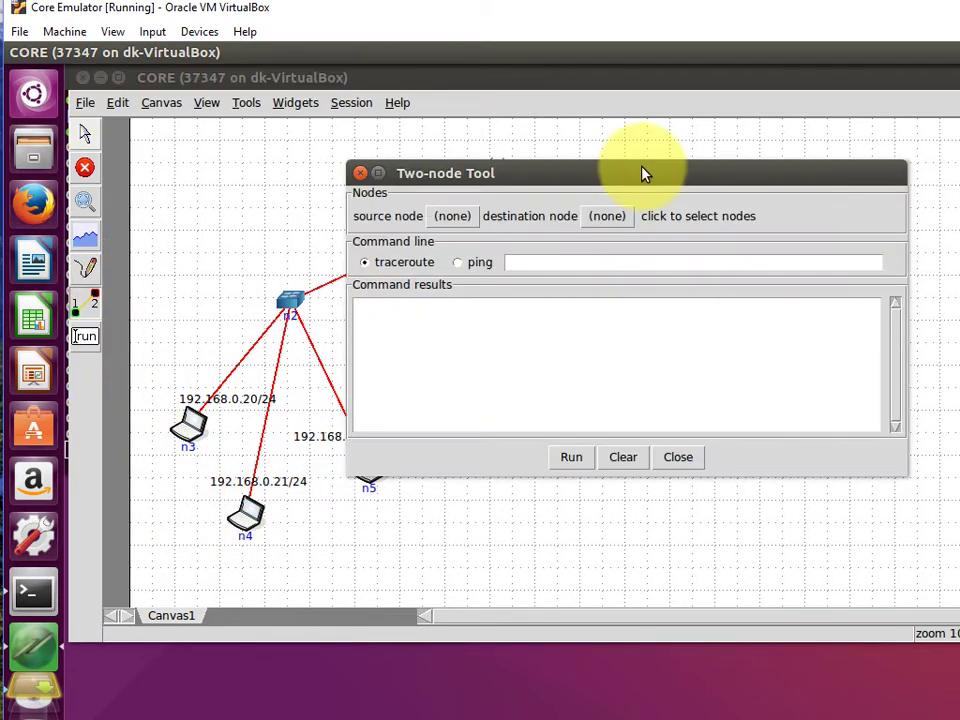
{"action": "left_click_drag", "start_coordinate": [640, 171], "coordinate": [874, 386]}
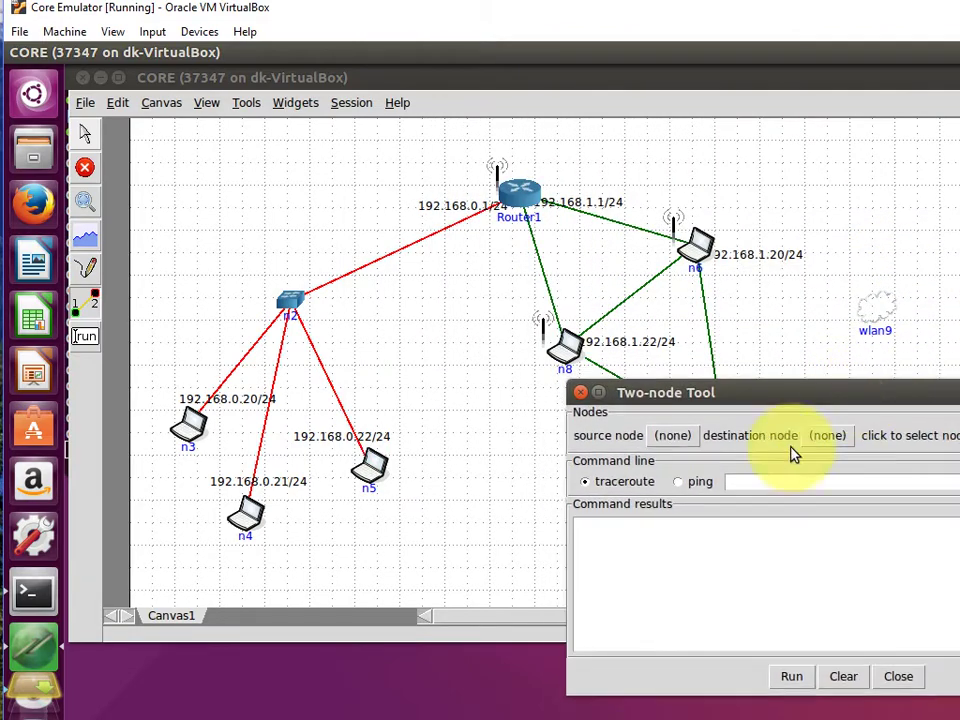
{"action": "left_click", "coordinate": [200, 438]}
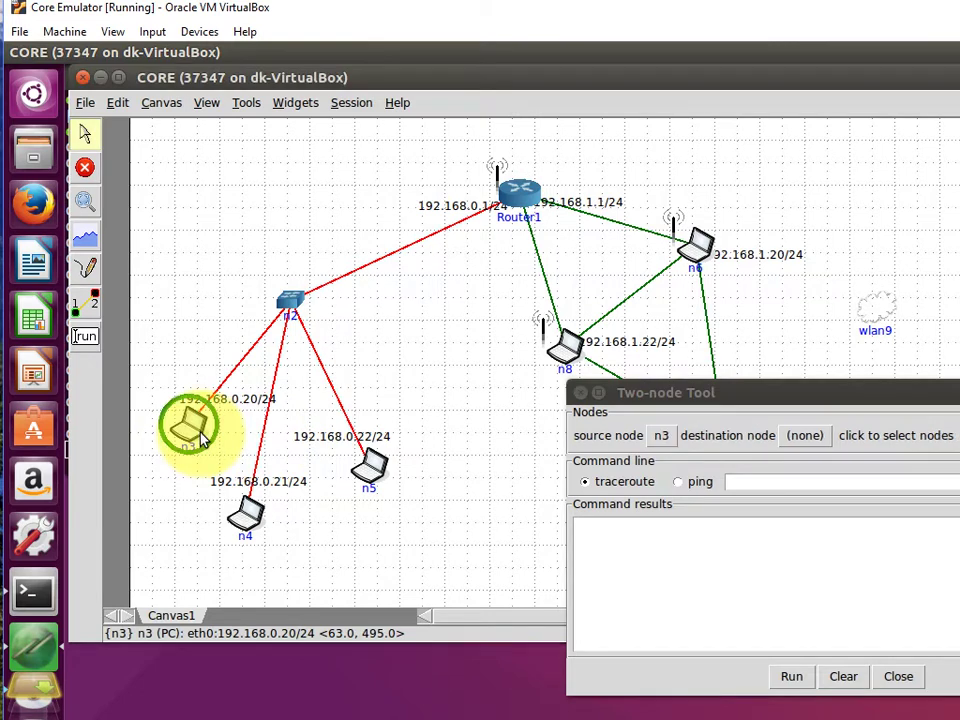
{"action": "left_click", "coordinate": [810, 437]}
{"action": "left_click", "coordinate": [698, 256]}
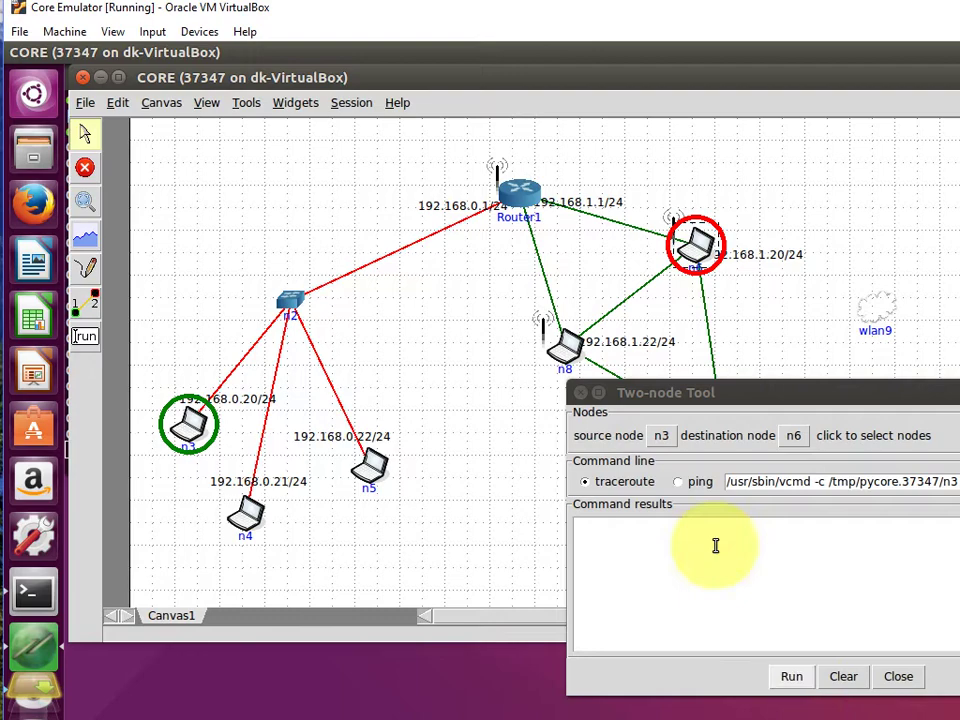
{"action": "left_click", "coordinate": [680, 481]}
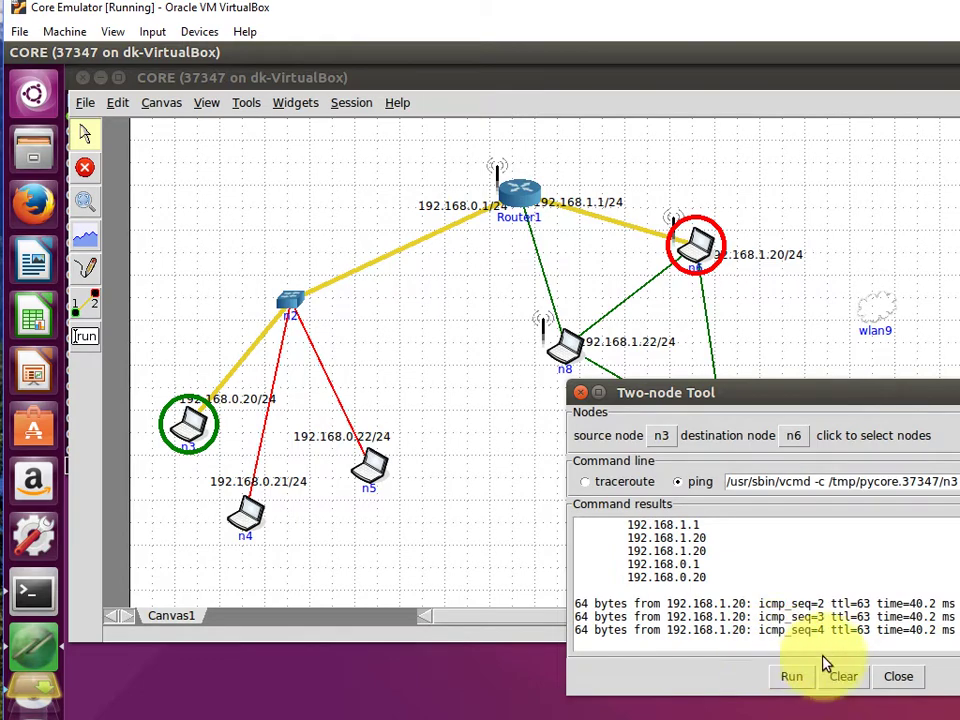
{"action": "left_click", "coordinate": [898, 680]}
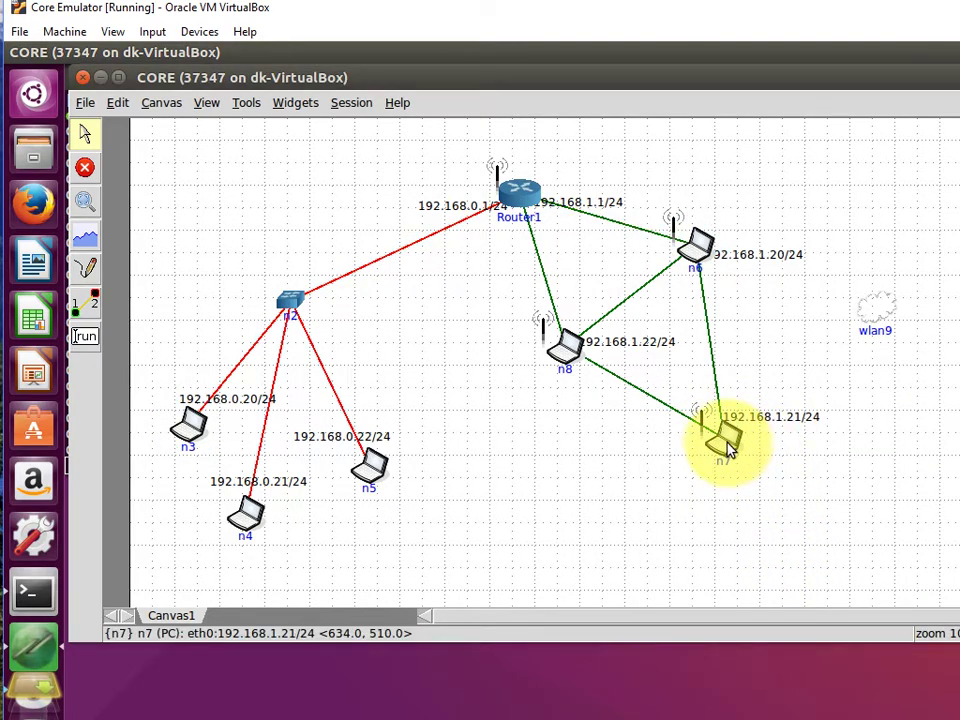
Move n8 left toward Router1 and n7 up beside n8 on the canvas.
{"action": "left_click_drag", "start_coordinate": [570, 360], "coordinate": [527, 373]}
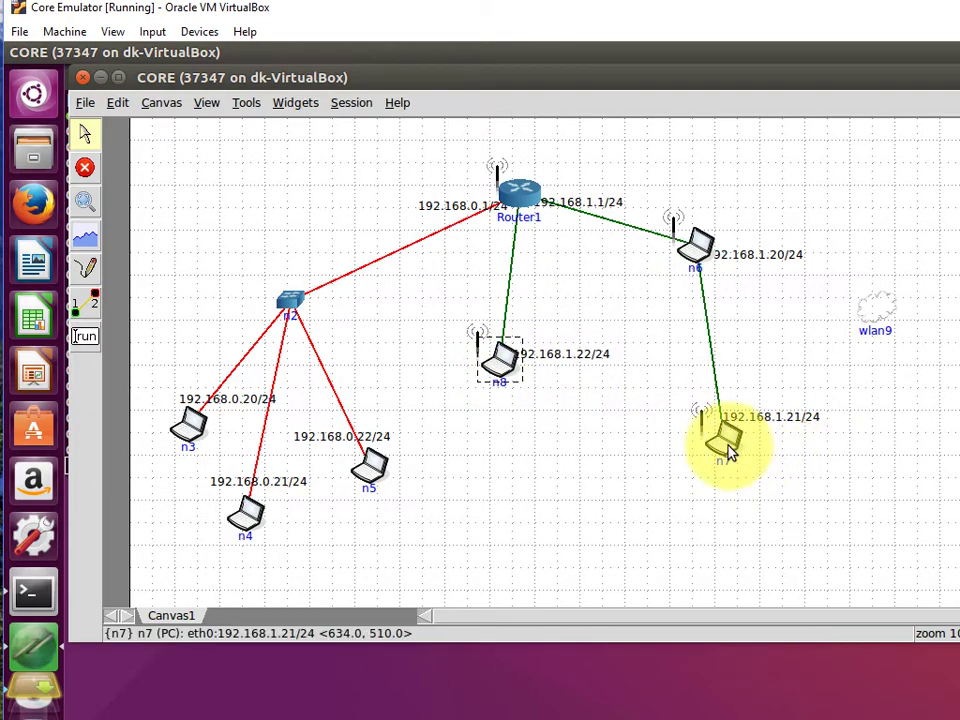
{"action": "left_click_drag", "start_coordinate": [728, 452], "coordinate": [652, 360]}
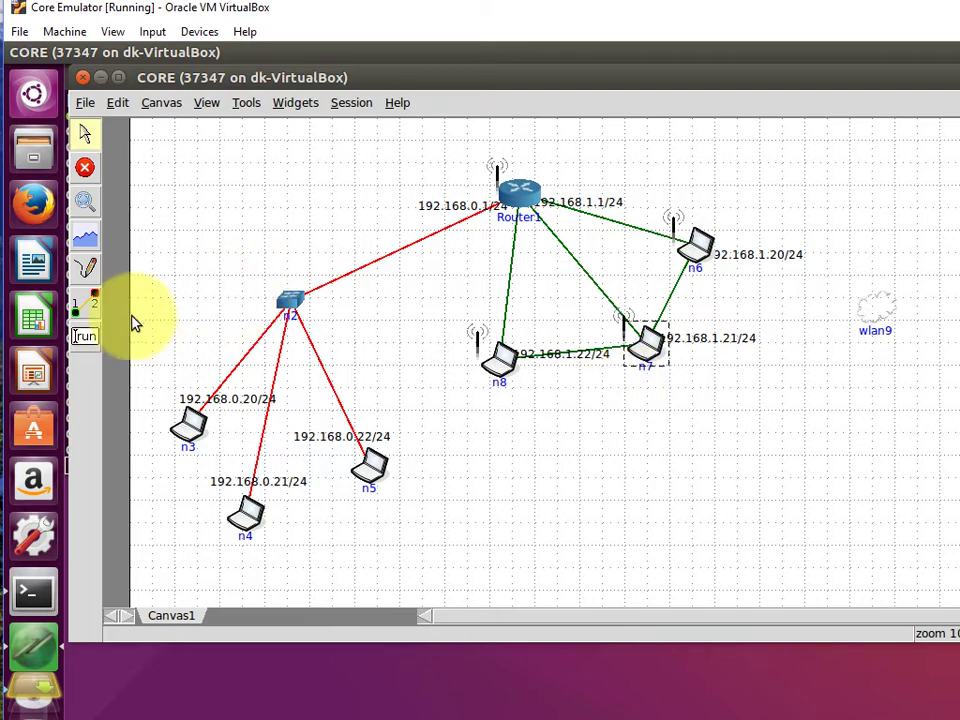
Run a traceroute from wired n4 to wireless n7 with the Two-node Tool.
{"action": "left_click", "coordinate": [80, 310]}
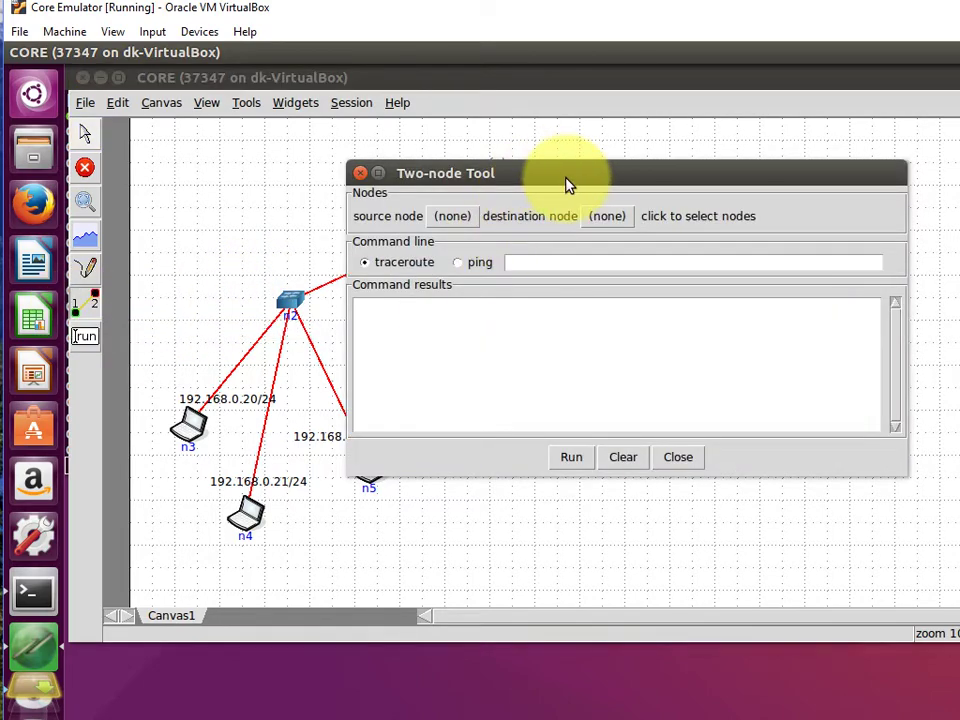
{"action": "left_click_drag", "start_coordinate": [568, 182], "coordinate": [917, 304]}
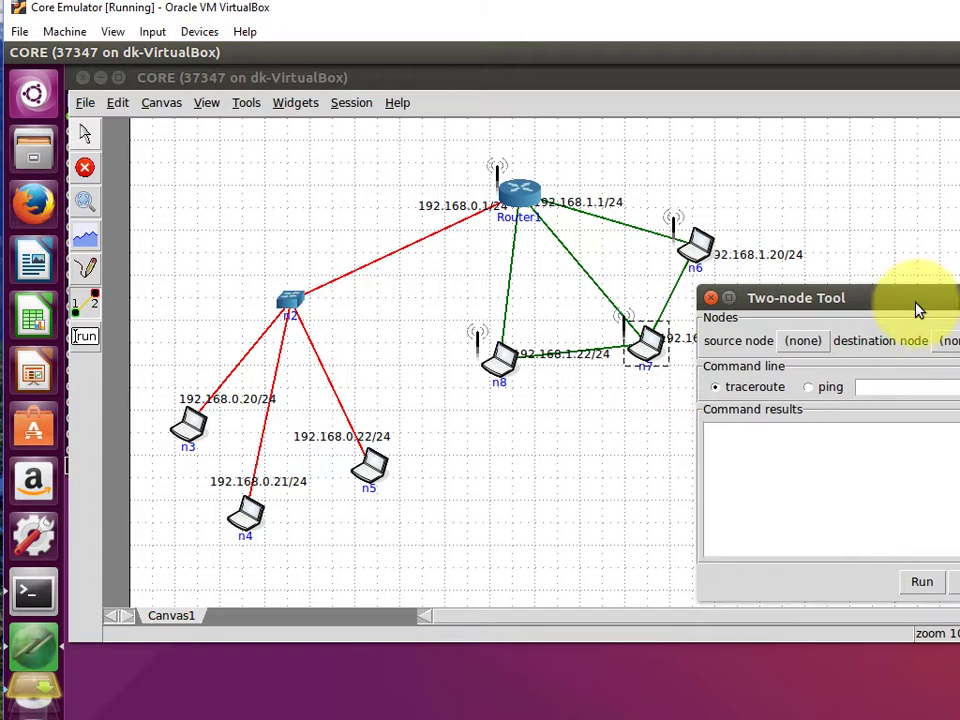
{"action": "left_click", "coordinate": [806, 340]}
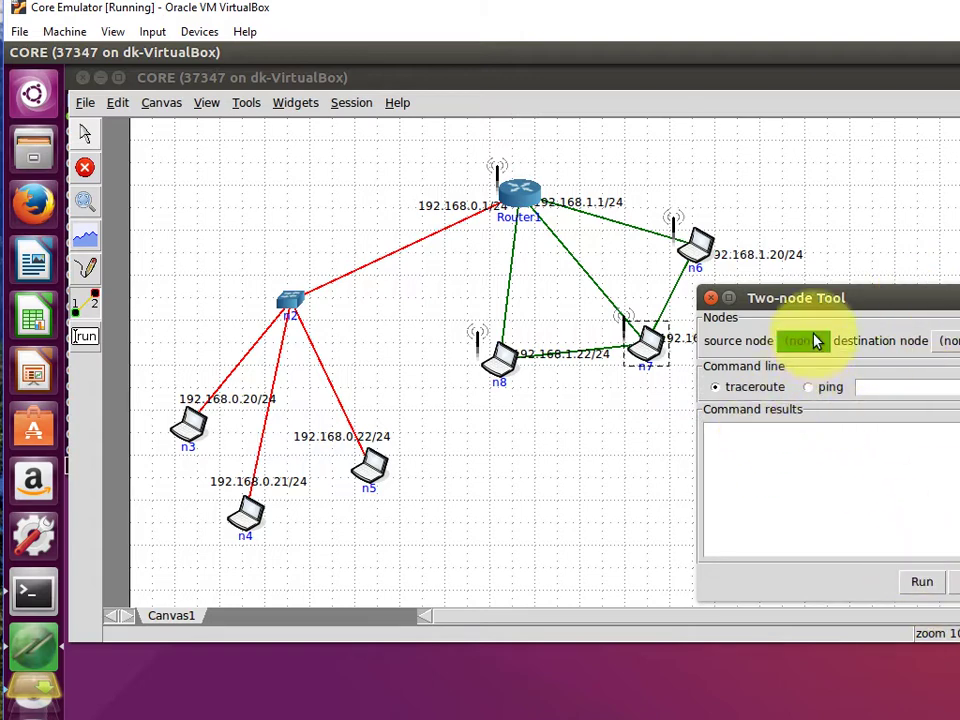
{"action": "left_click", "coordinate": [250, 507]}
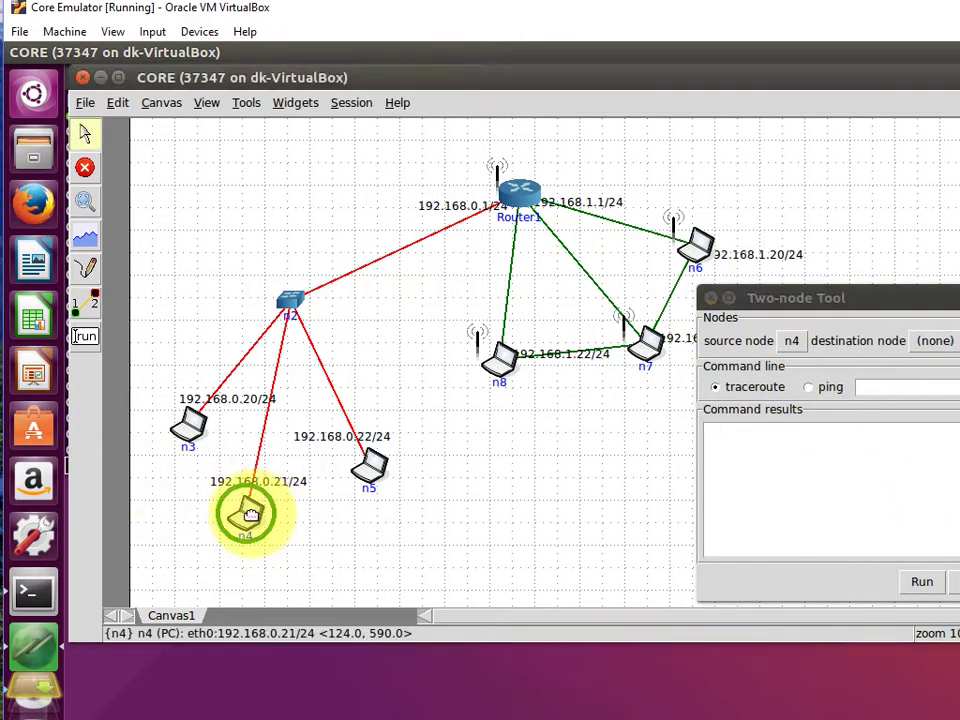
{"action": "left_click", "coordinate": [938, 344]}
{"action": "left_click", "coordinate": [644, 356]}
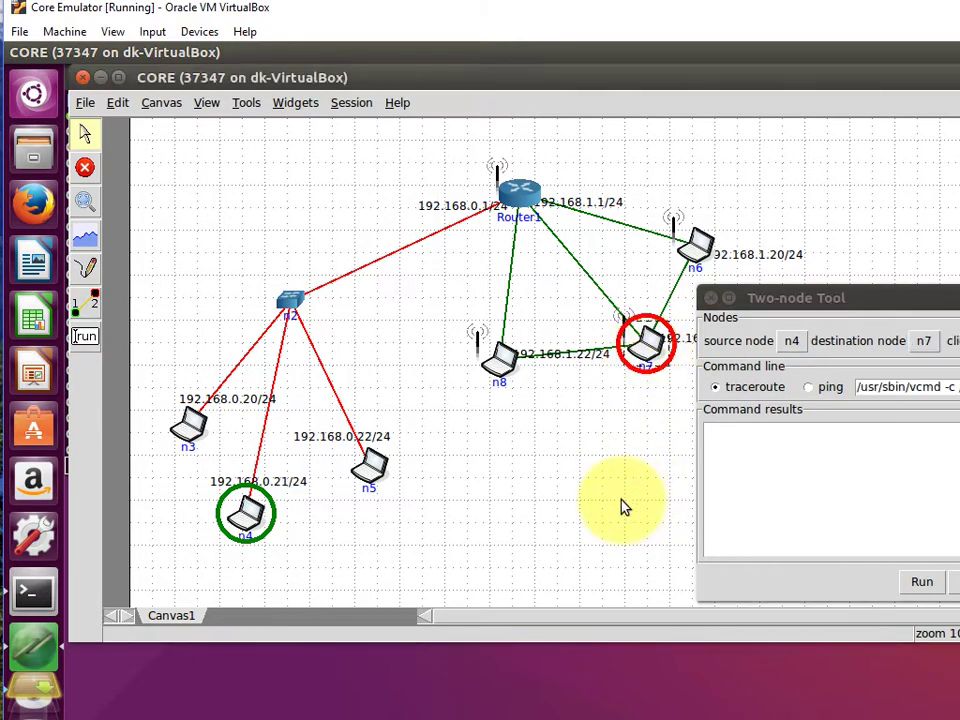
{"action": "left_click", "coordinate": [922, 584]}
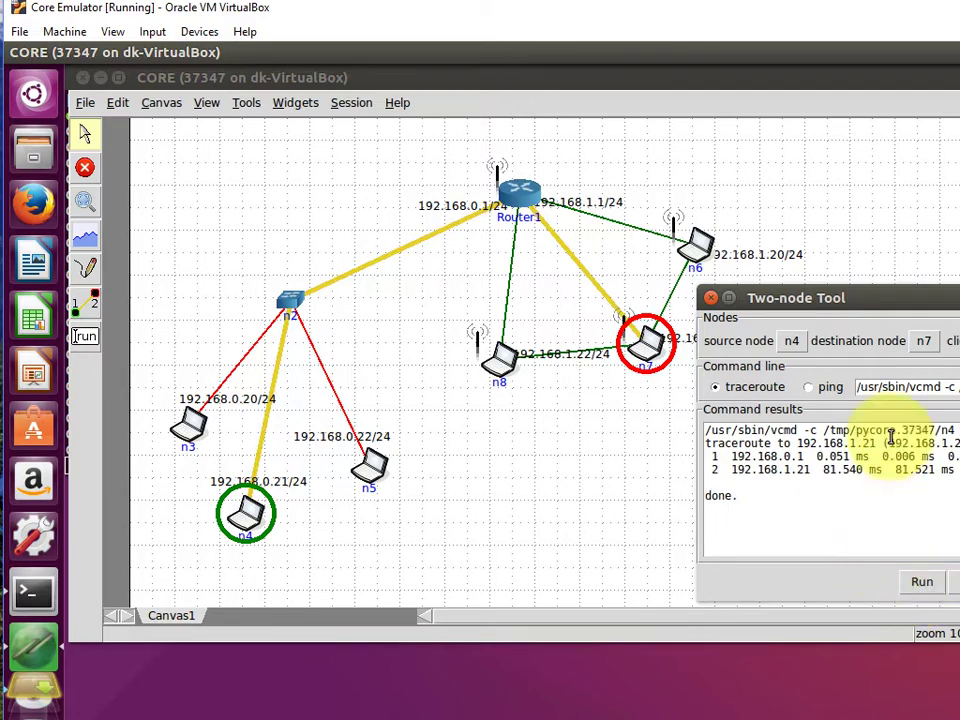
Ping from n4 to n7 at 192.168.1.21, review the replies, then close the tool.
{"action": "left_click", "coordinate": [818, 389]}
{"action": "left_click", "coordinate": [921, 581]}
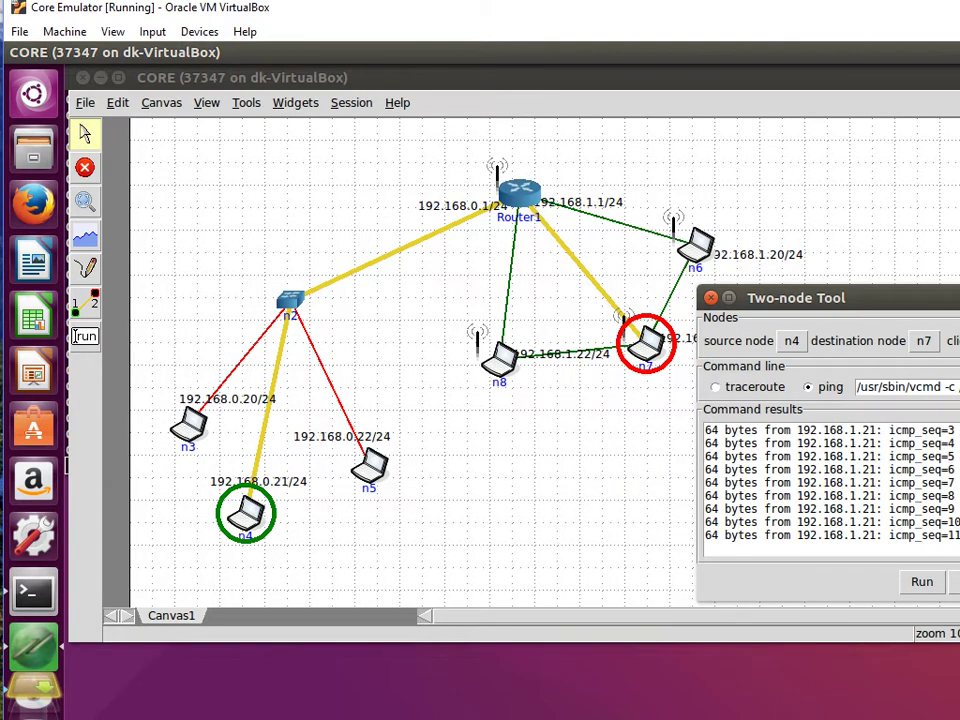
{"action": "left_click_drag", "start_coordinate": [937, 308], "coordinate": [846, 324]}
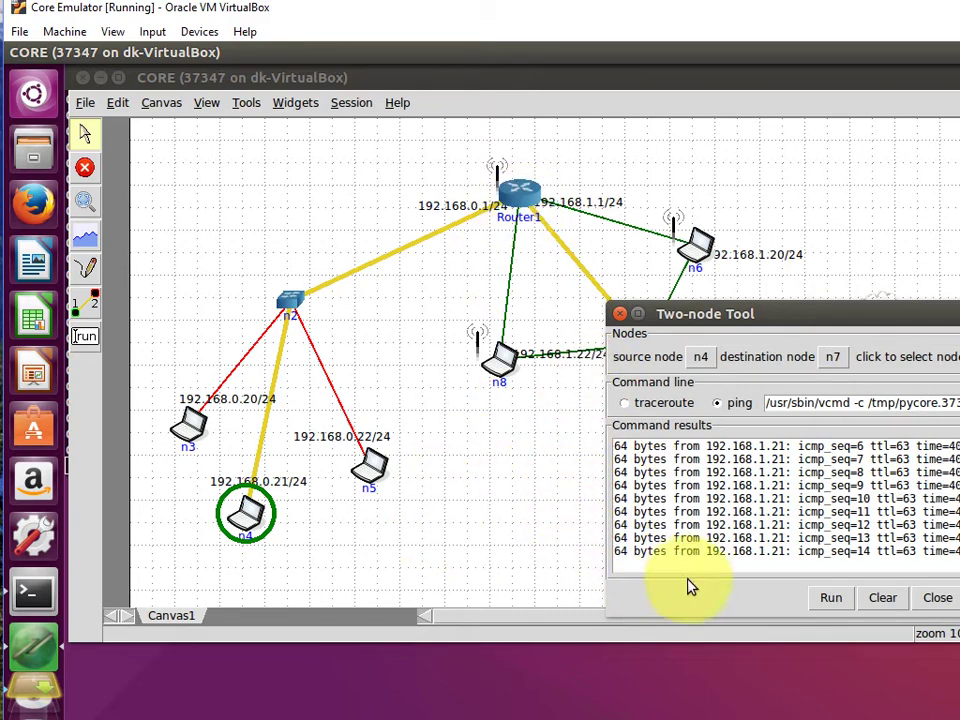
{"action": "left_click", "coordinate": [939, 600]}
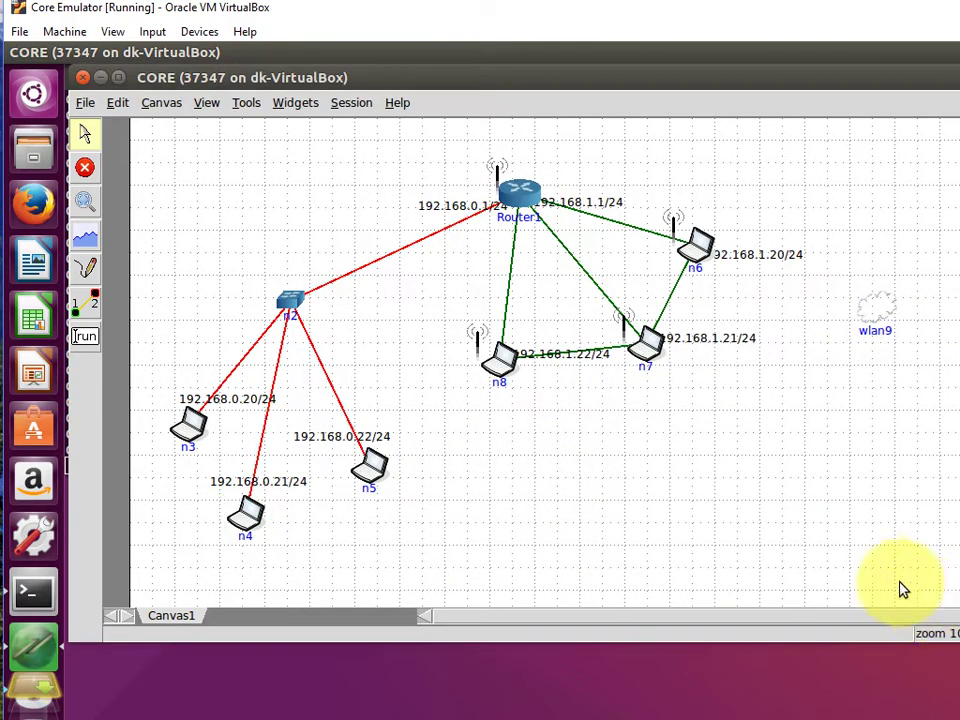